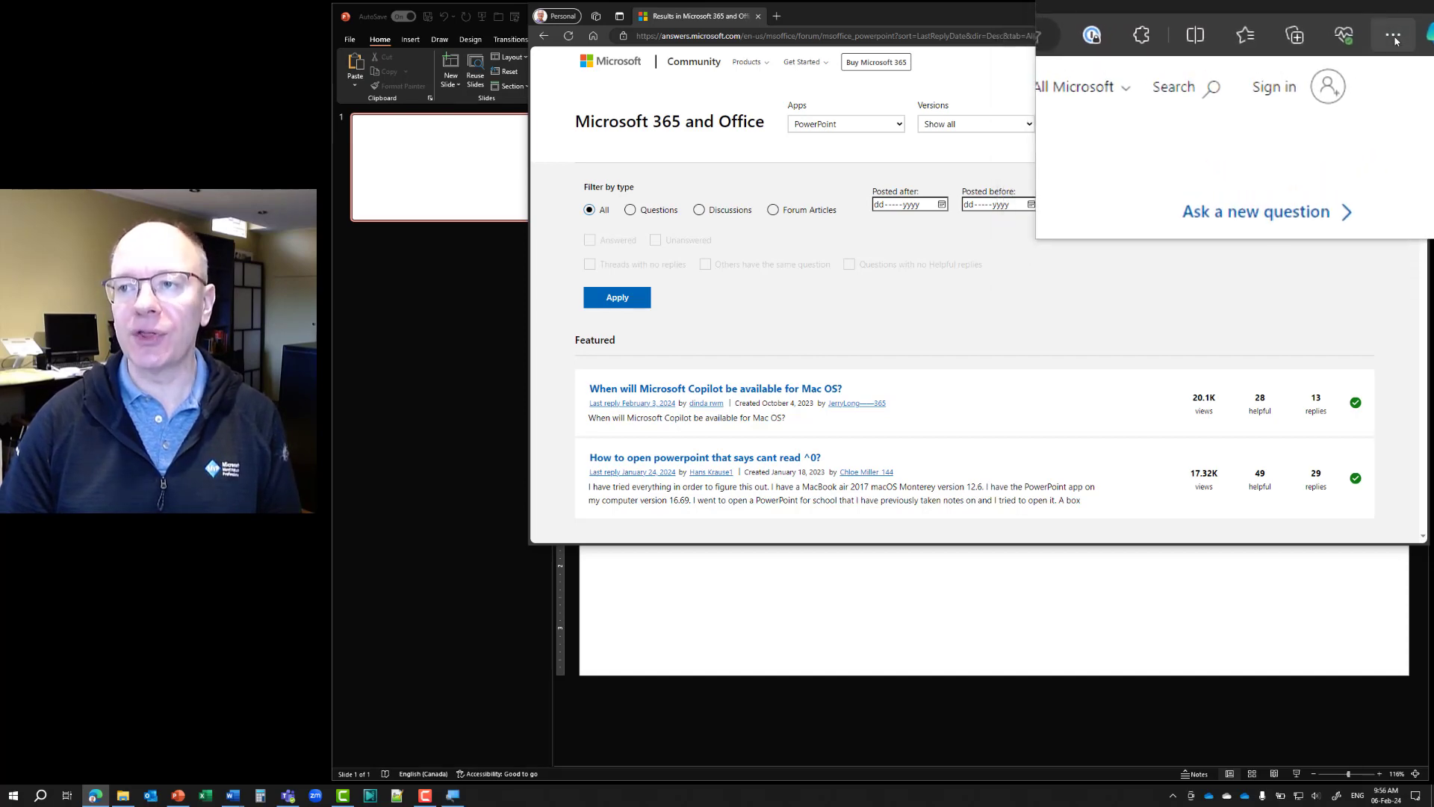
Capture the full Microsoft 365 and Office forum page with Web capture and copy the image
left_click(1405, 35)
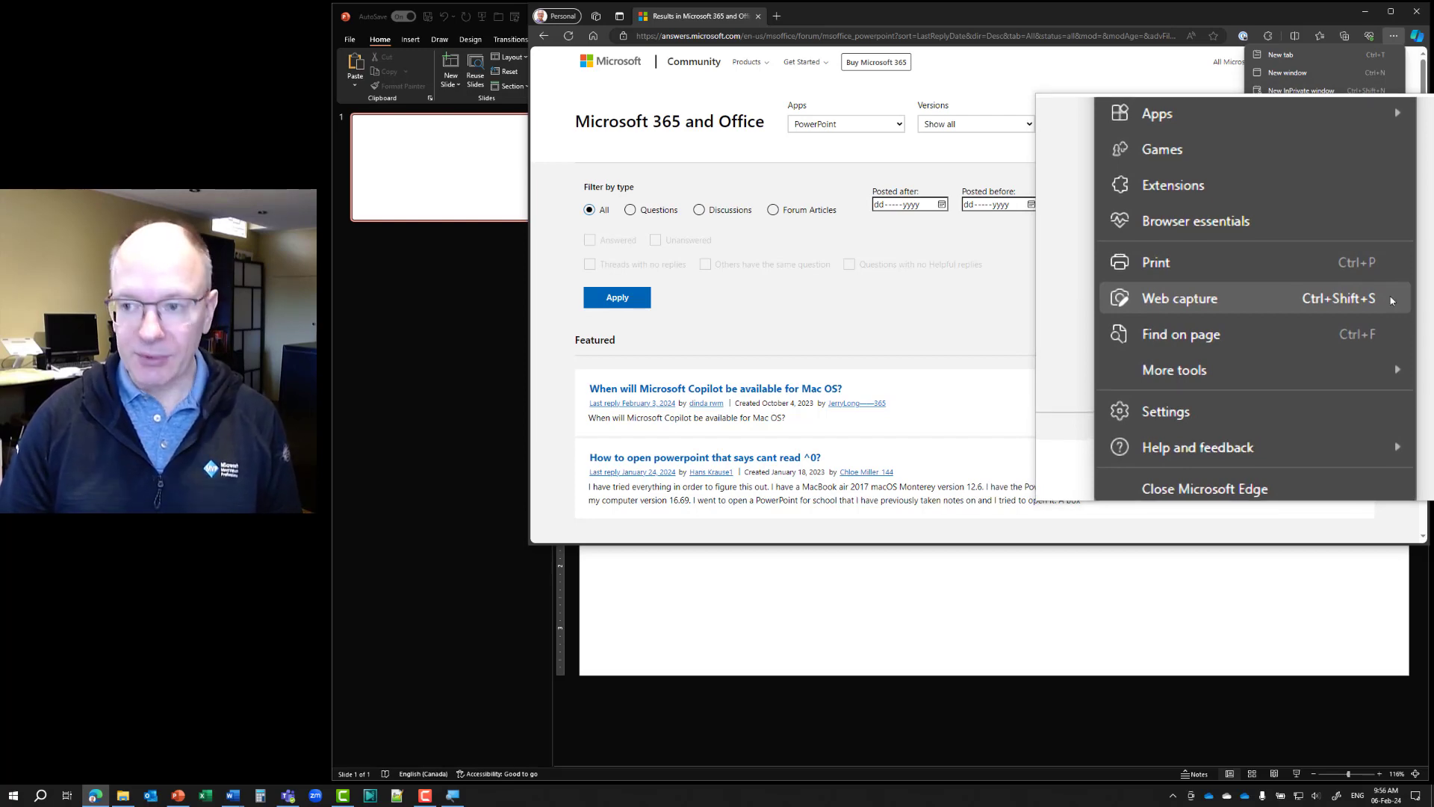
left_click(1391, 299)
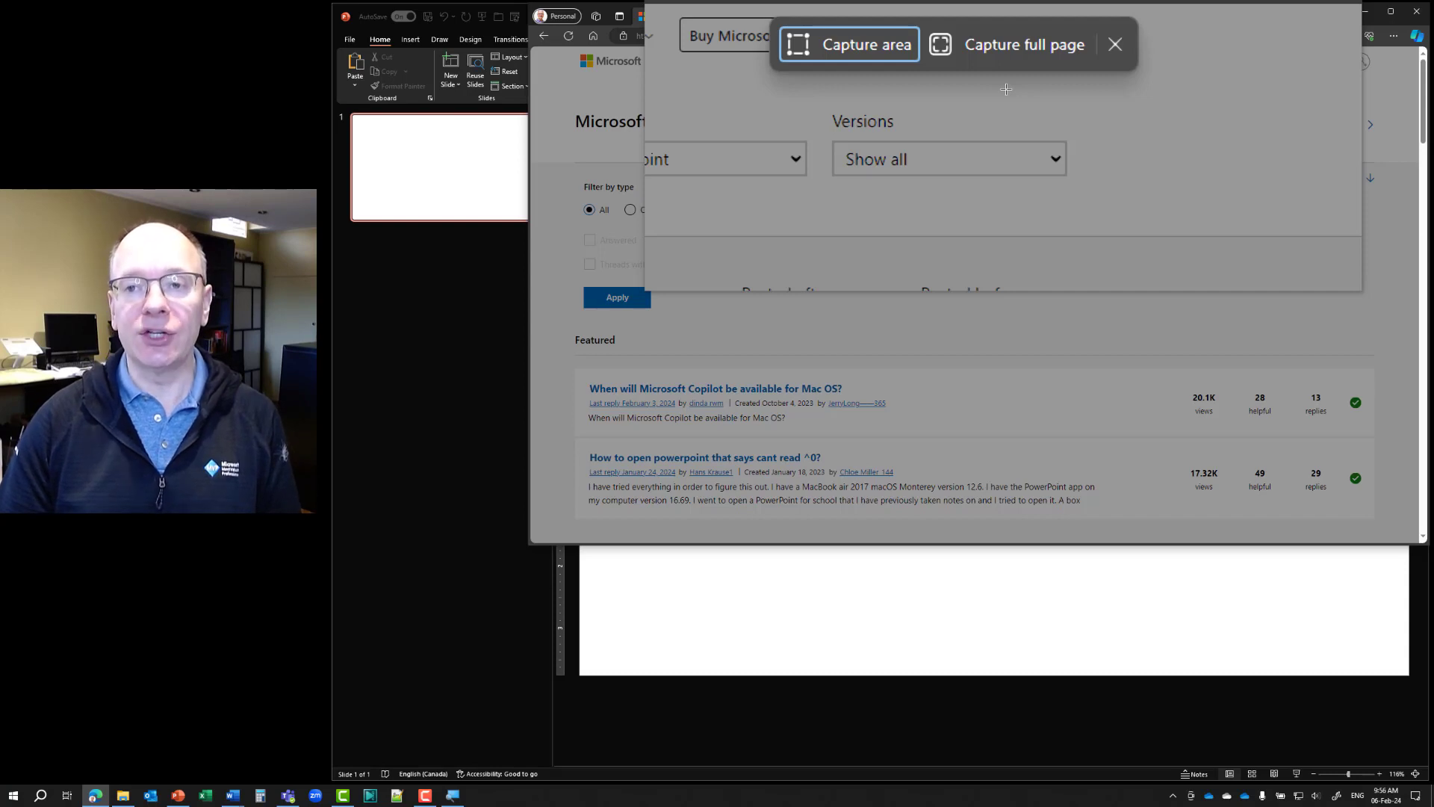
left_click(1013, 70)
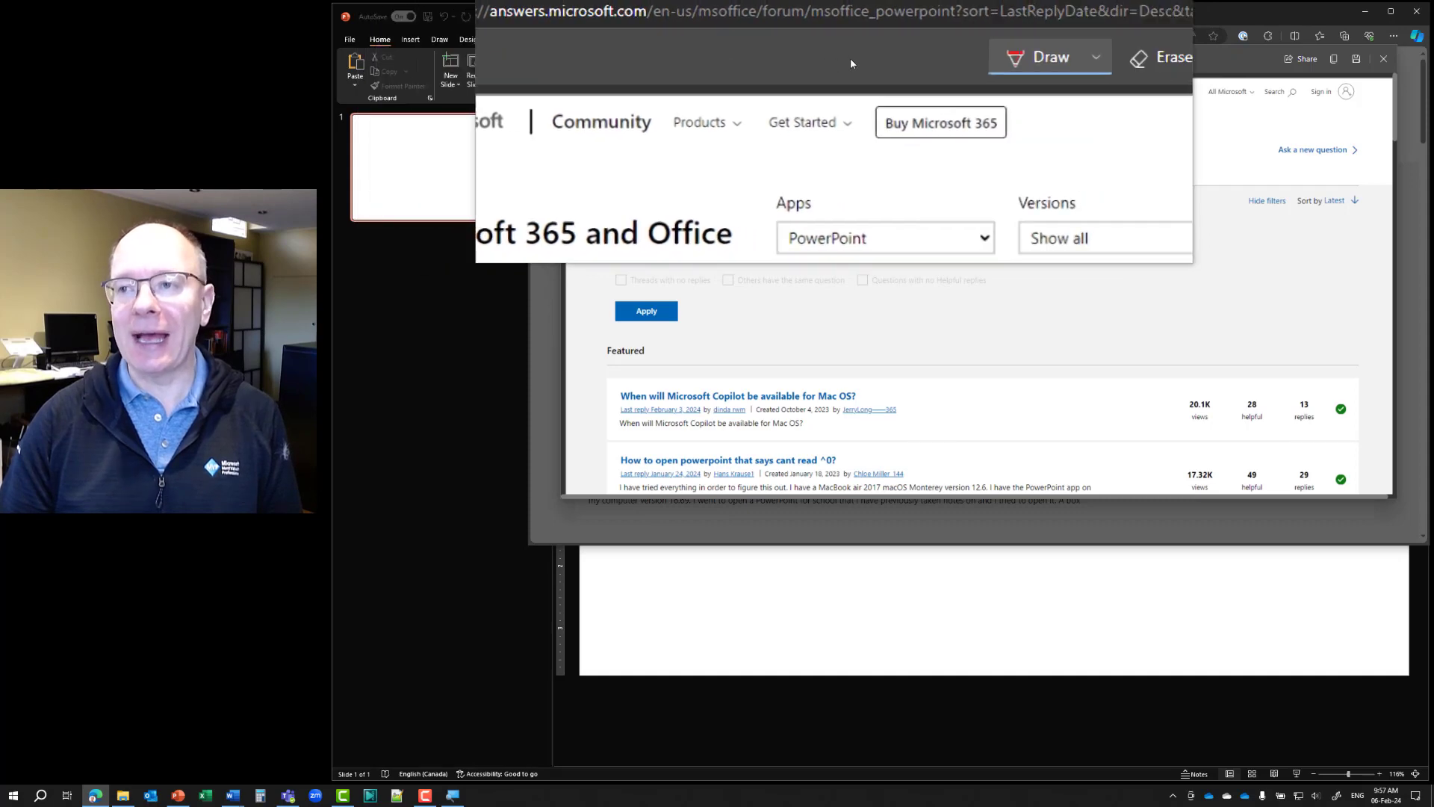
left_click(1334, 64)
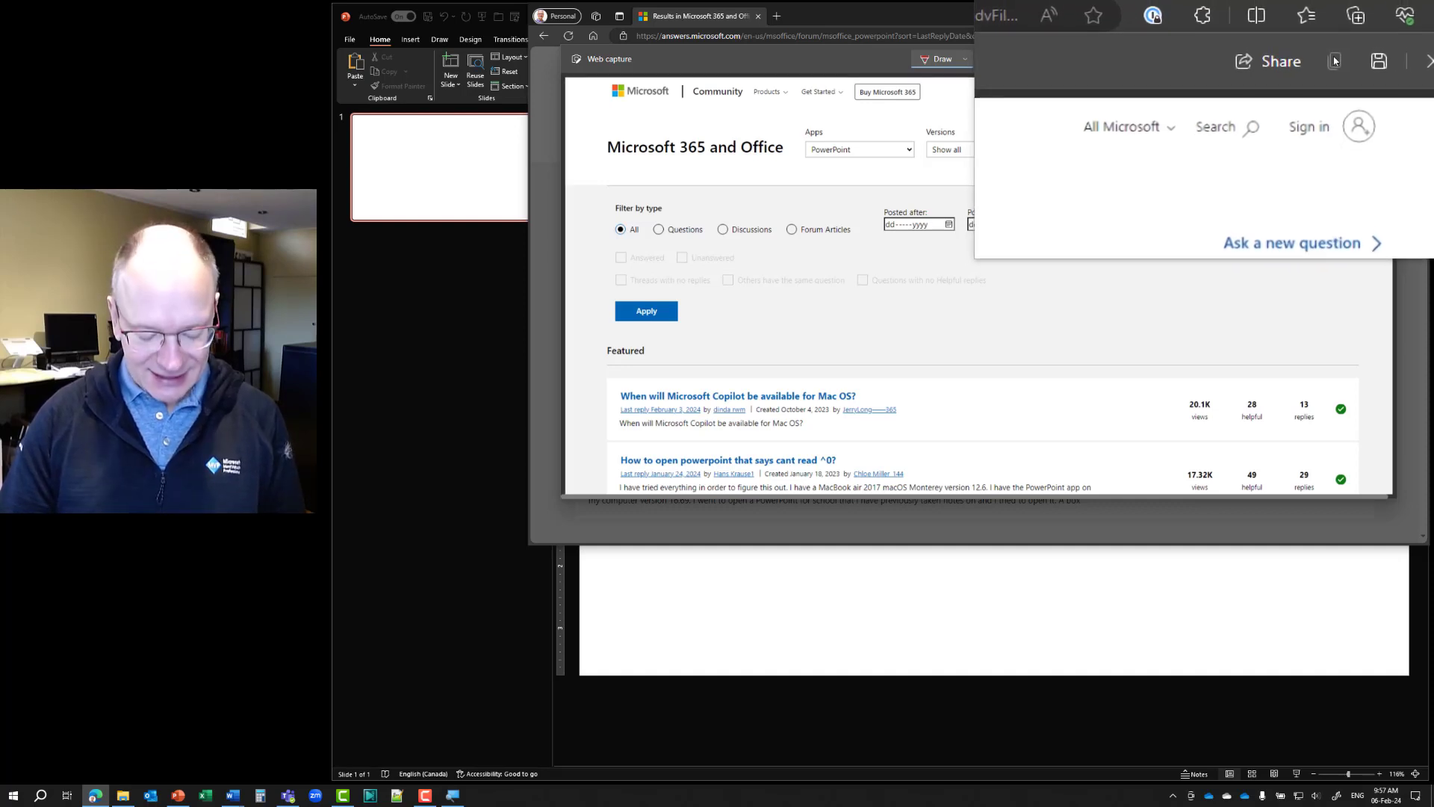
Switch to PowerPoint, paste the page capture onto the blank slide, and duplicate that slide
left_click(819, 573)
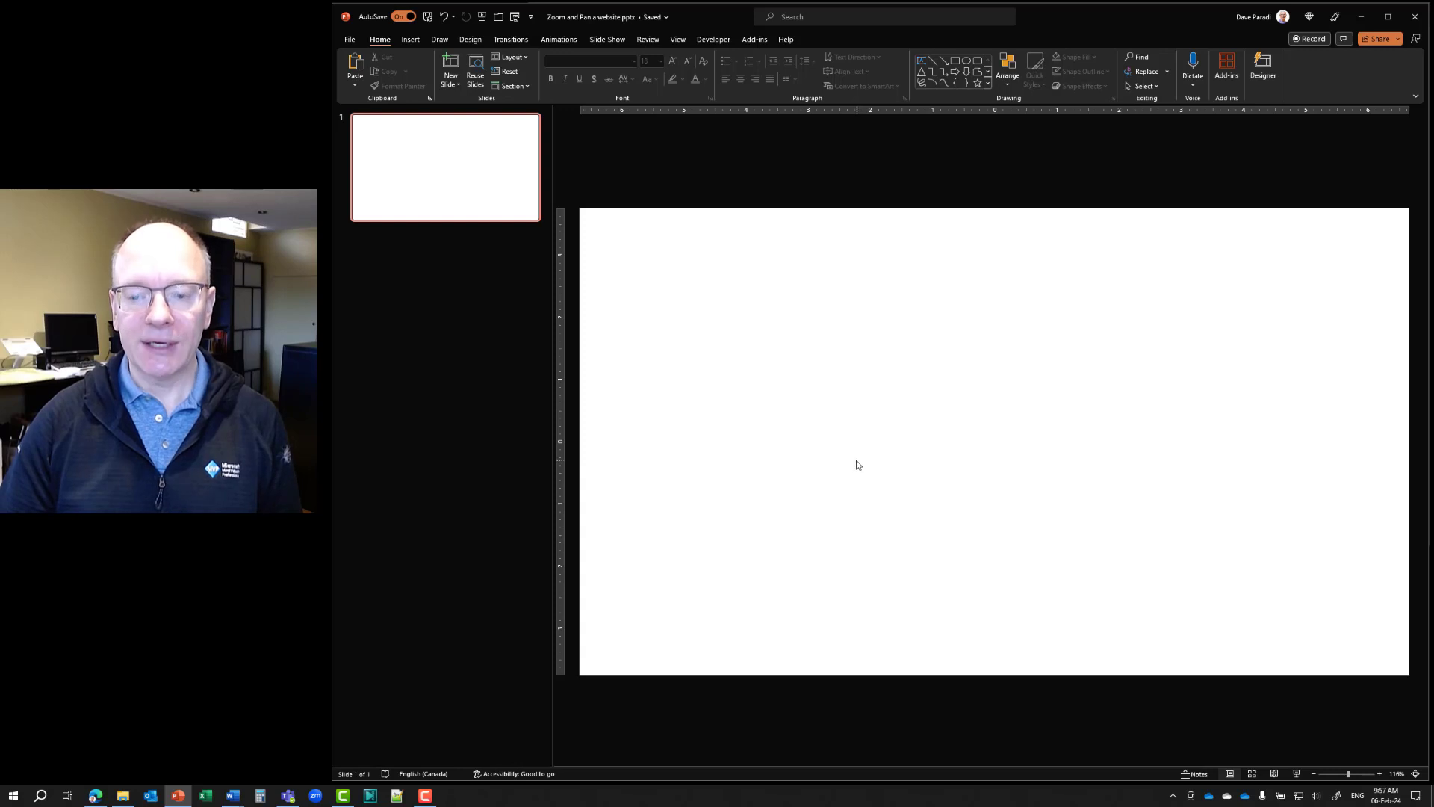
key("ctrl+v")
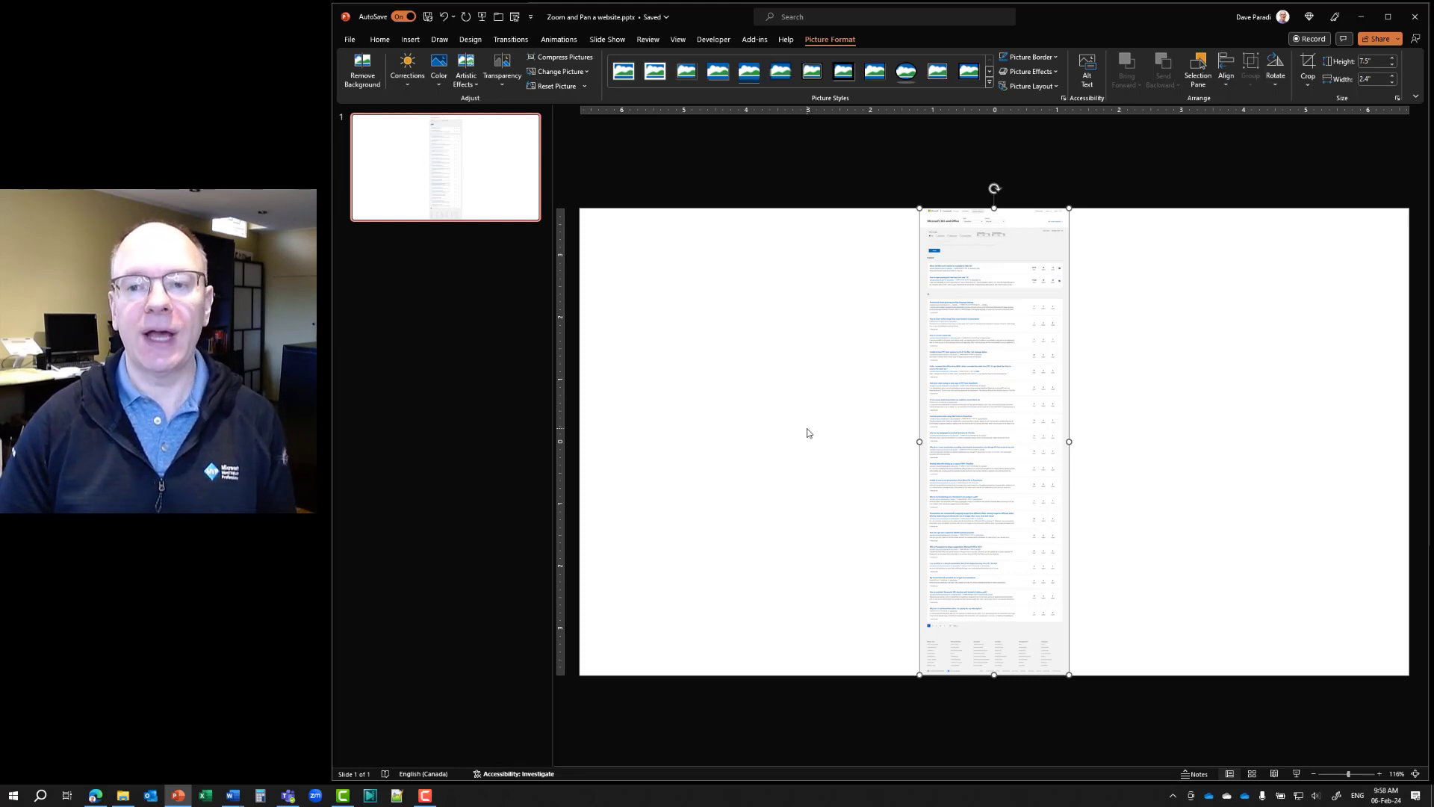
left_click(511, 209)
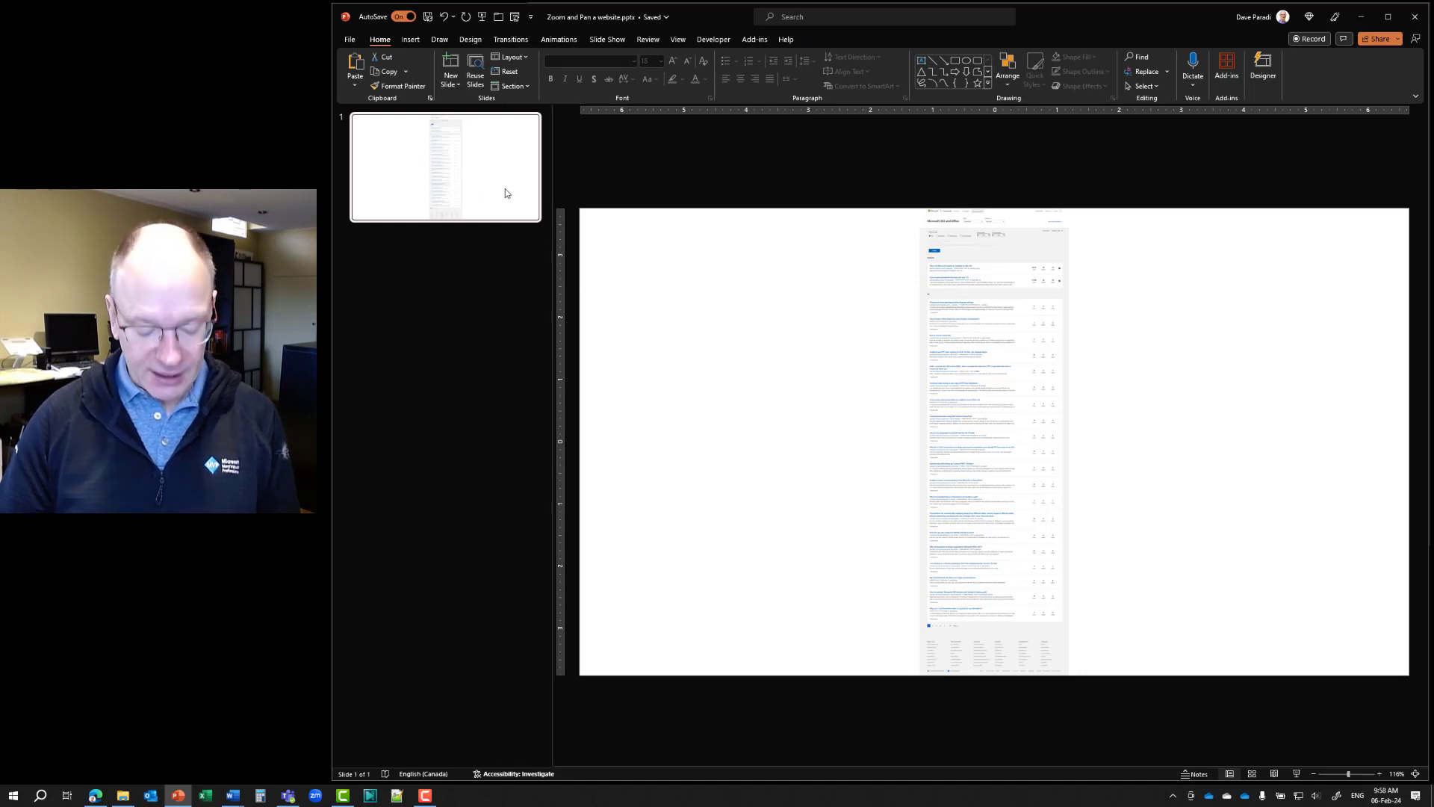
key("ctrl+d")
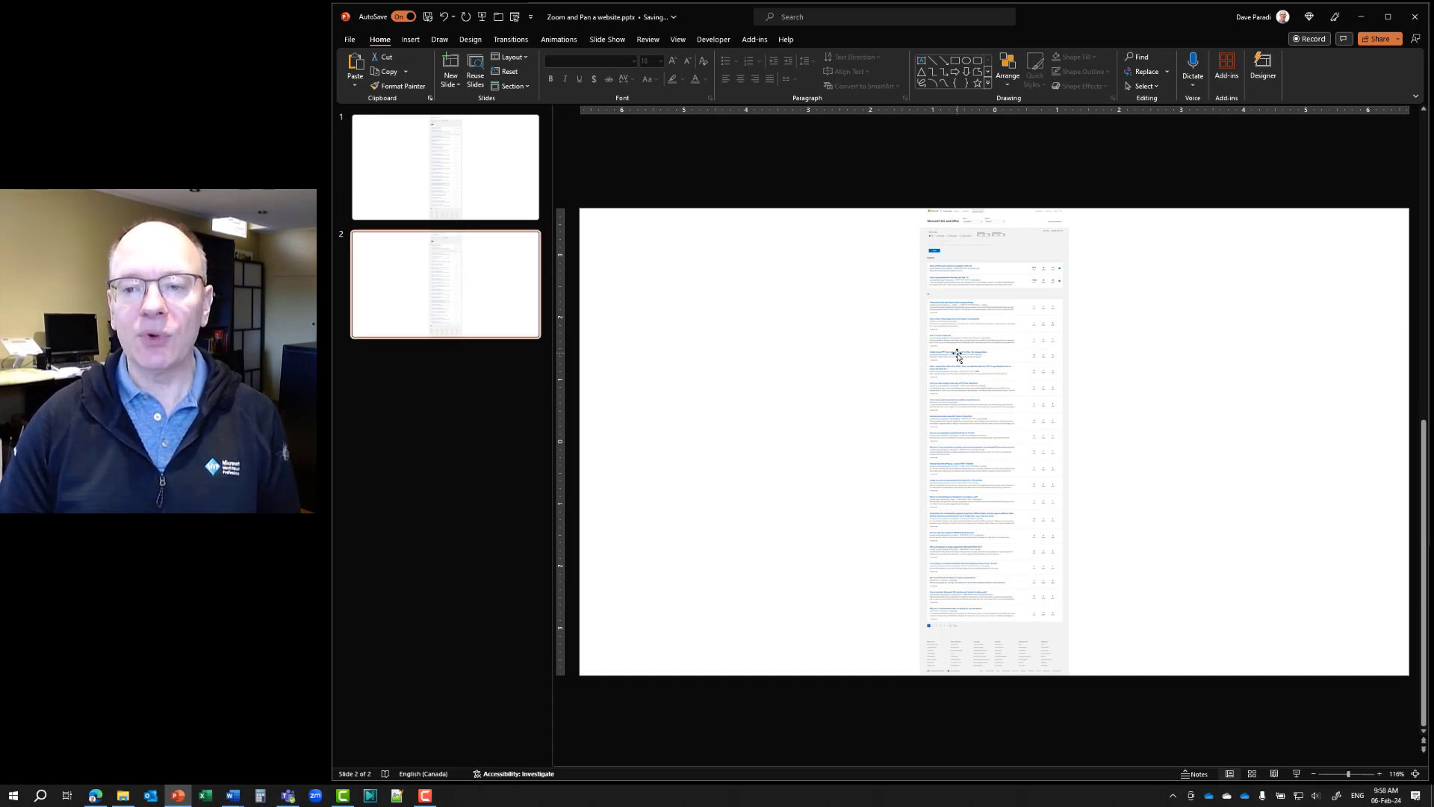
left_click(972, 330)
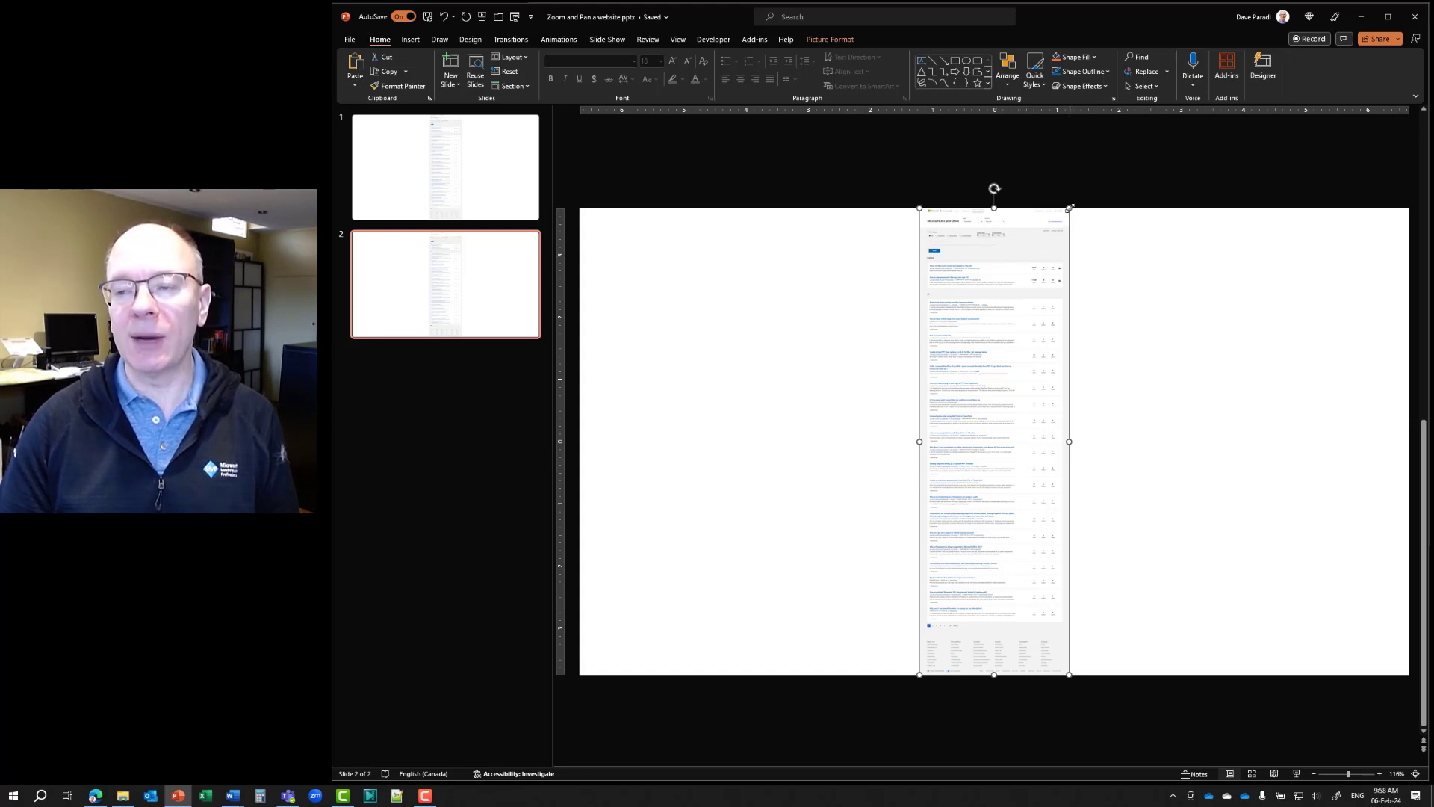
left_click_drag(1070, 207, 1148, 145)
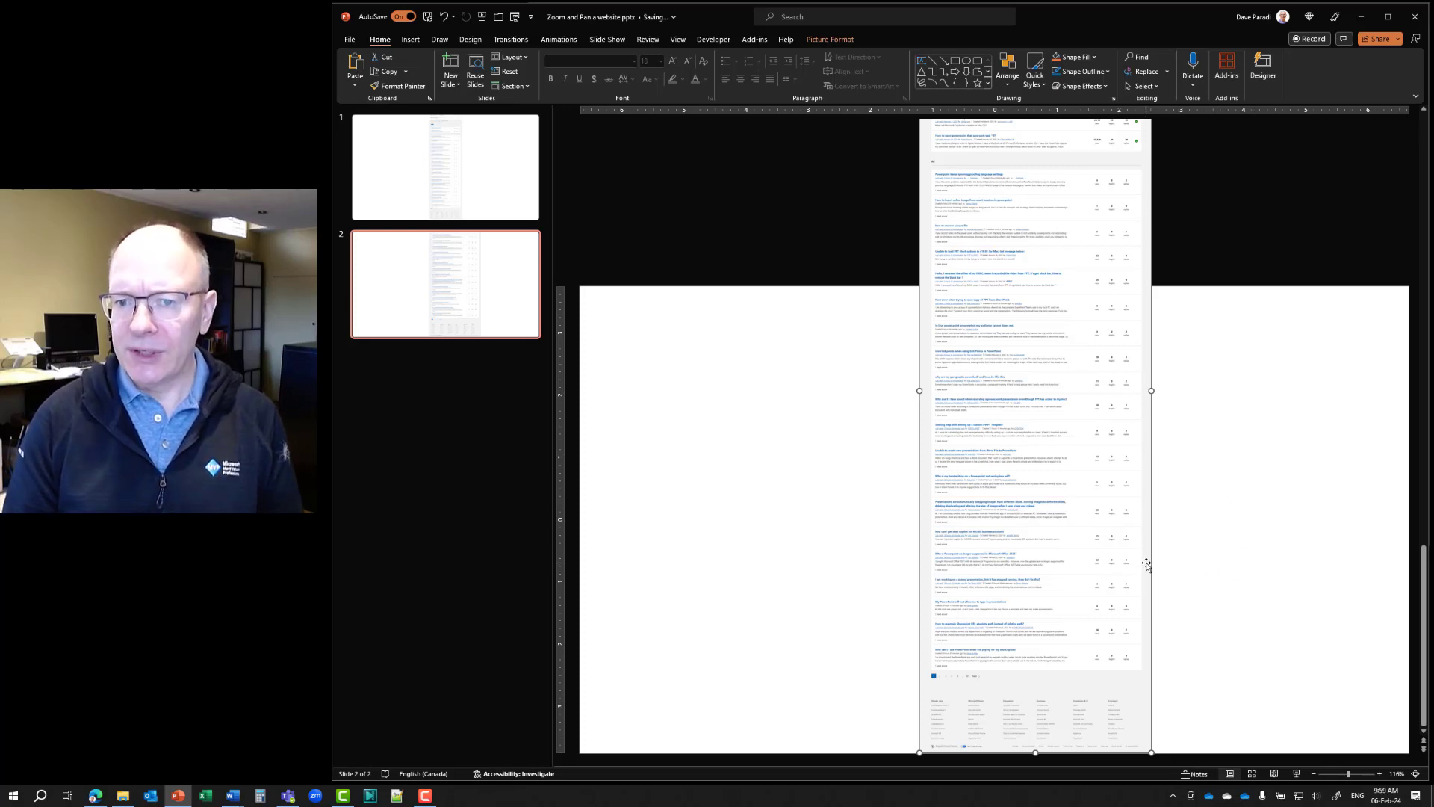
key("ctrl+z")
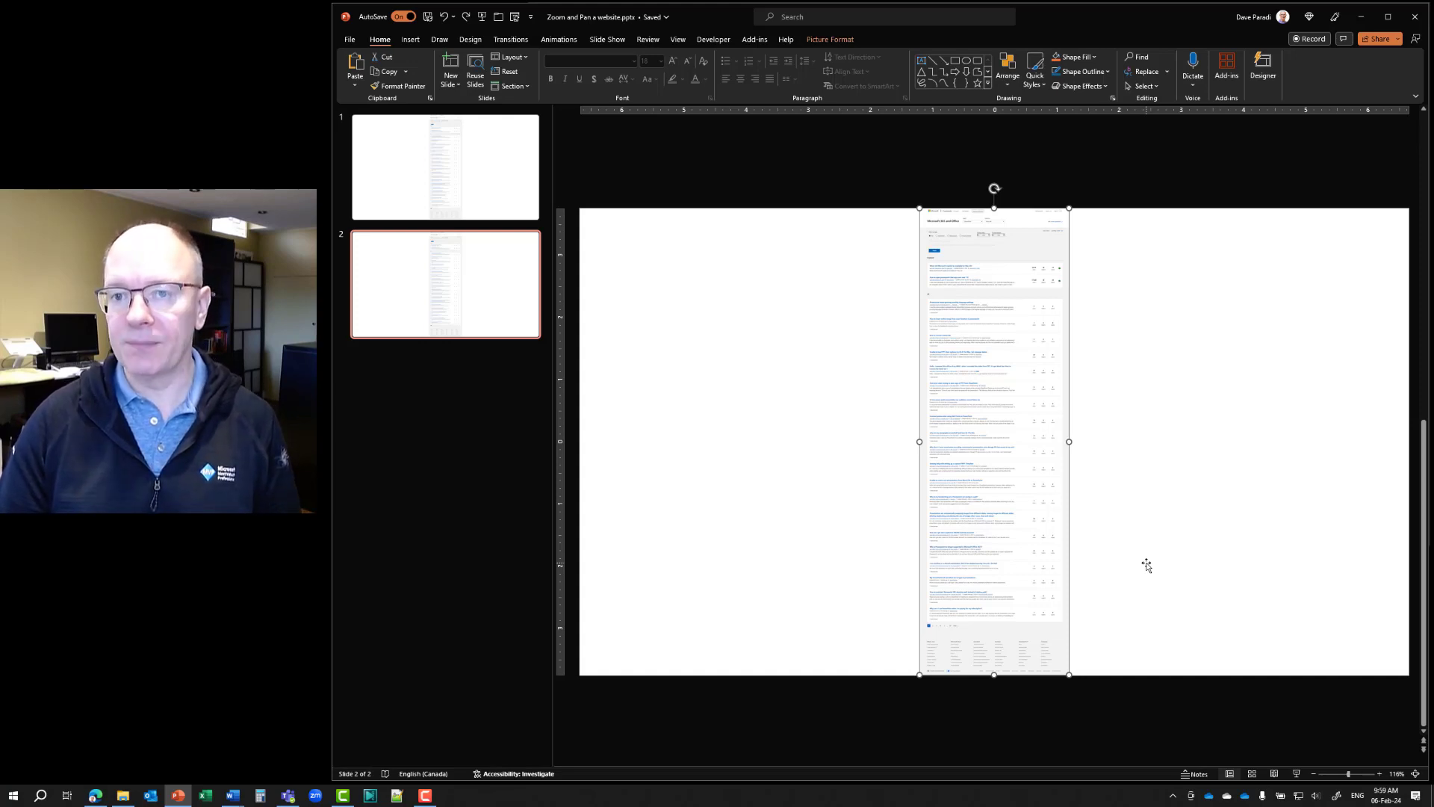
Crop the page picture on slide 2 from below to about 1.4 inches high, keeping the header through the Featured posts
left_click(844, 41)
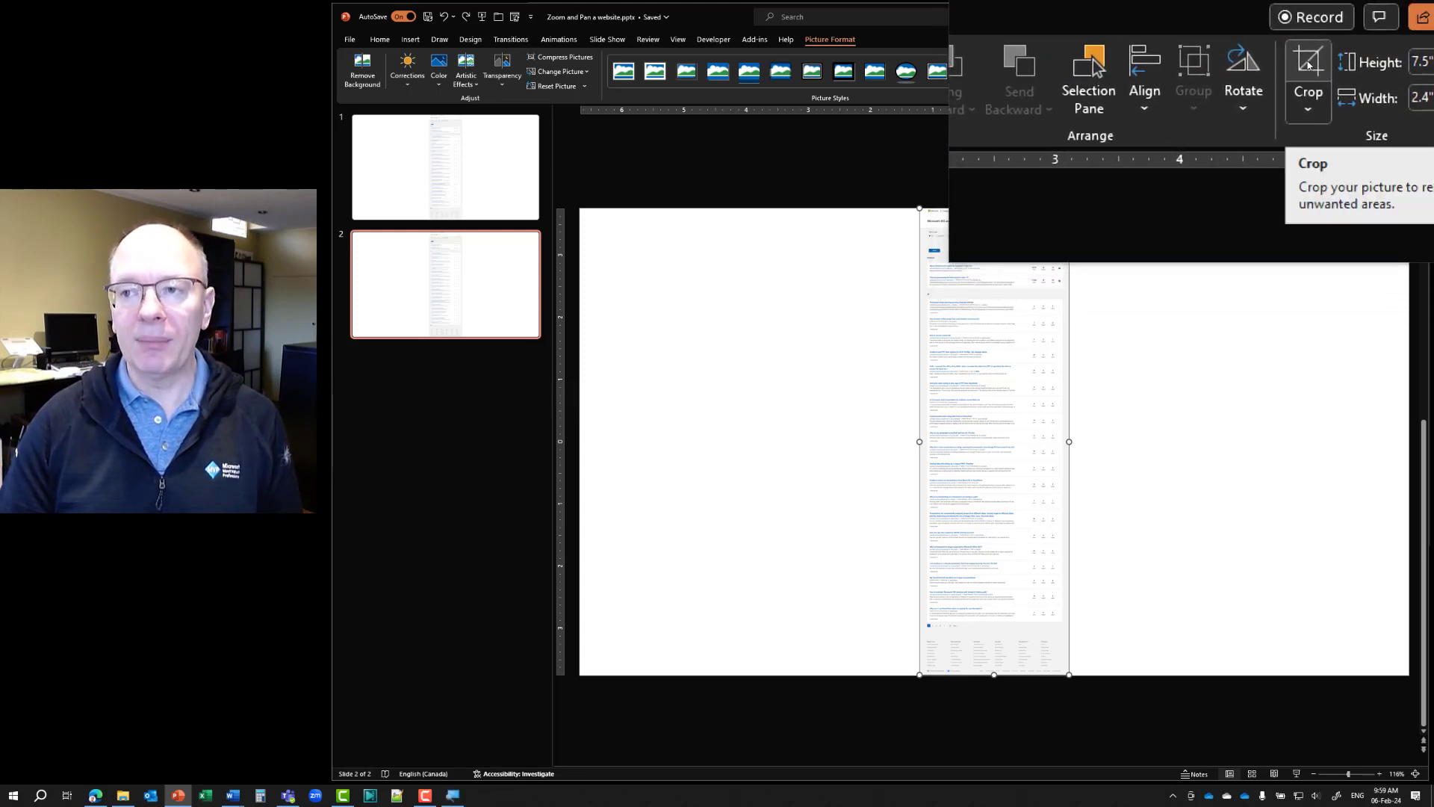
left_click(1308, 66)
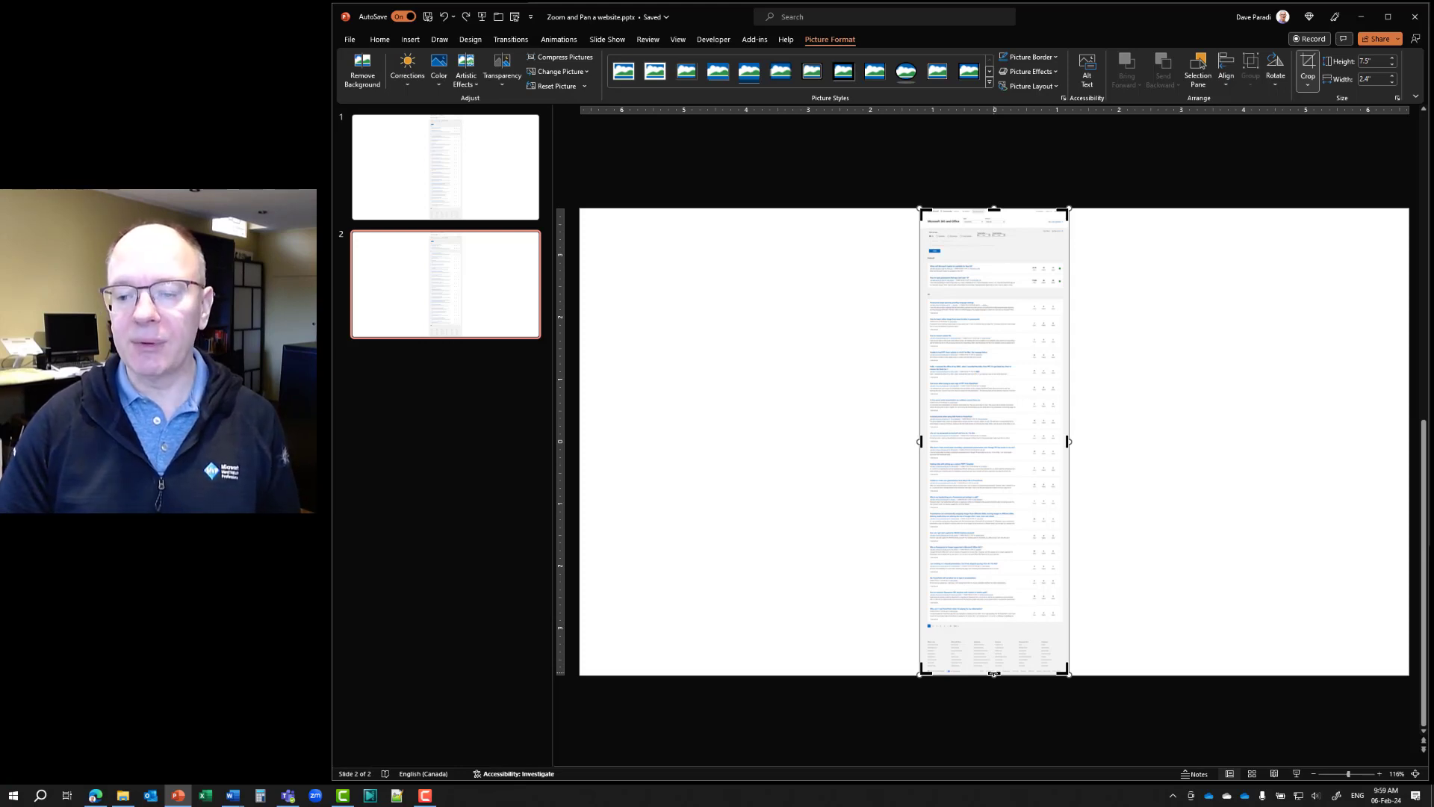
left_click_drag(993, 674, 963, 294)
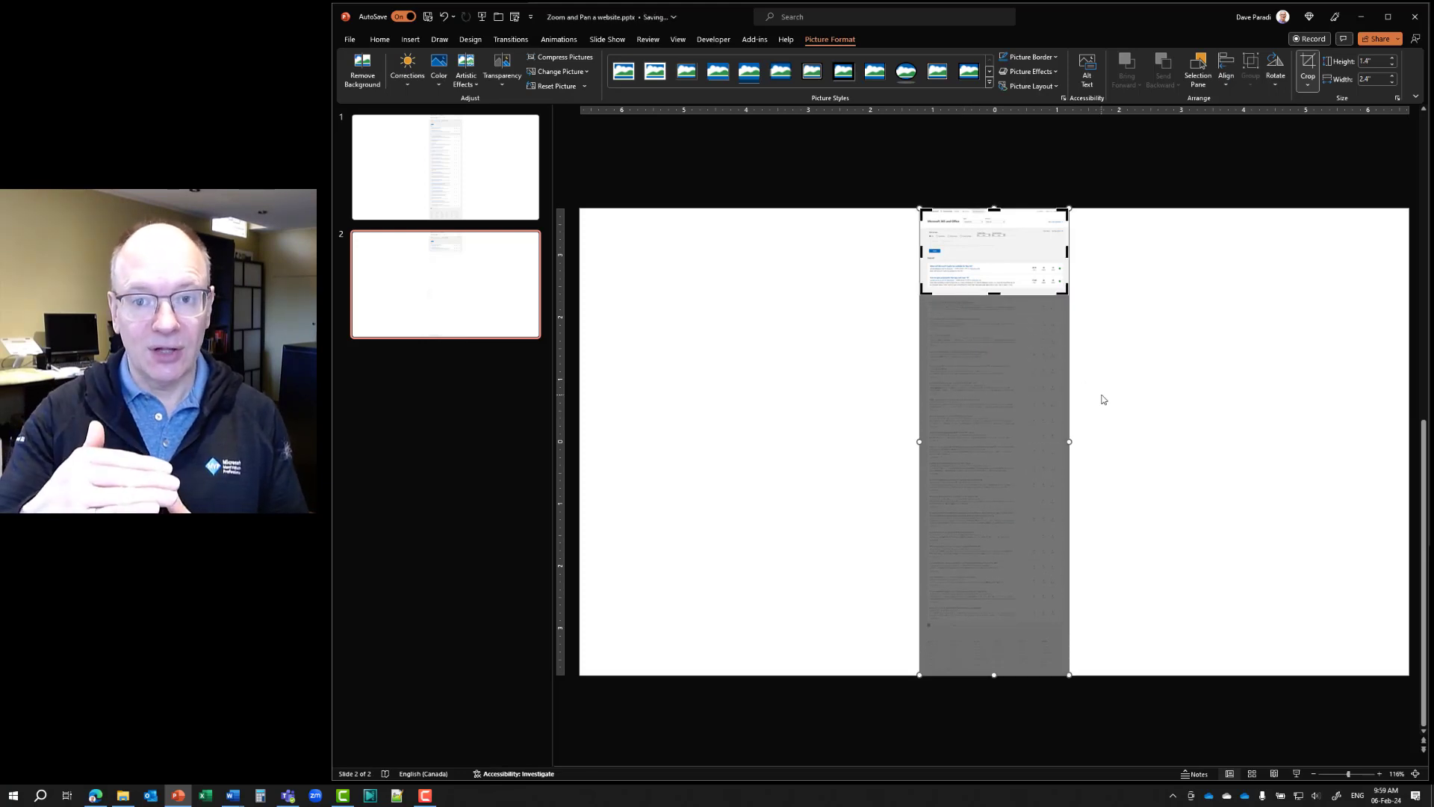
left_click(1308, 66)
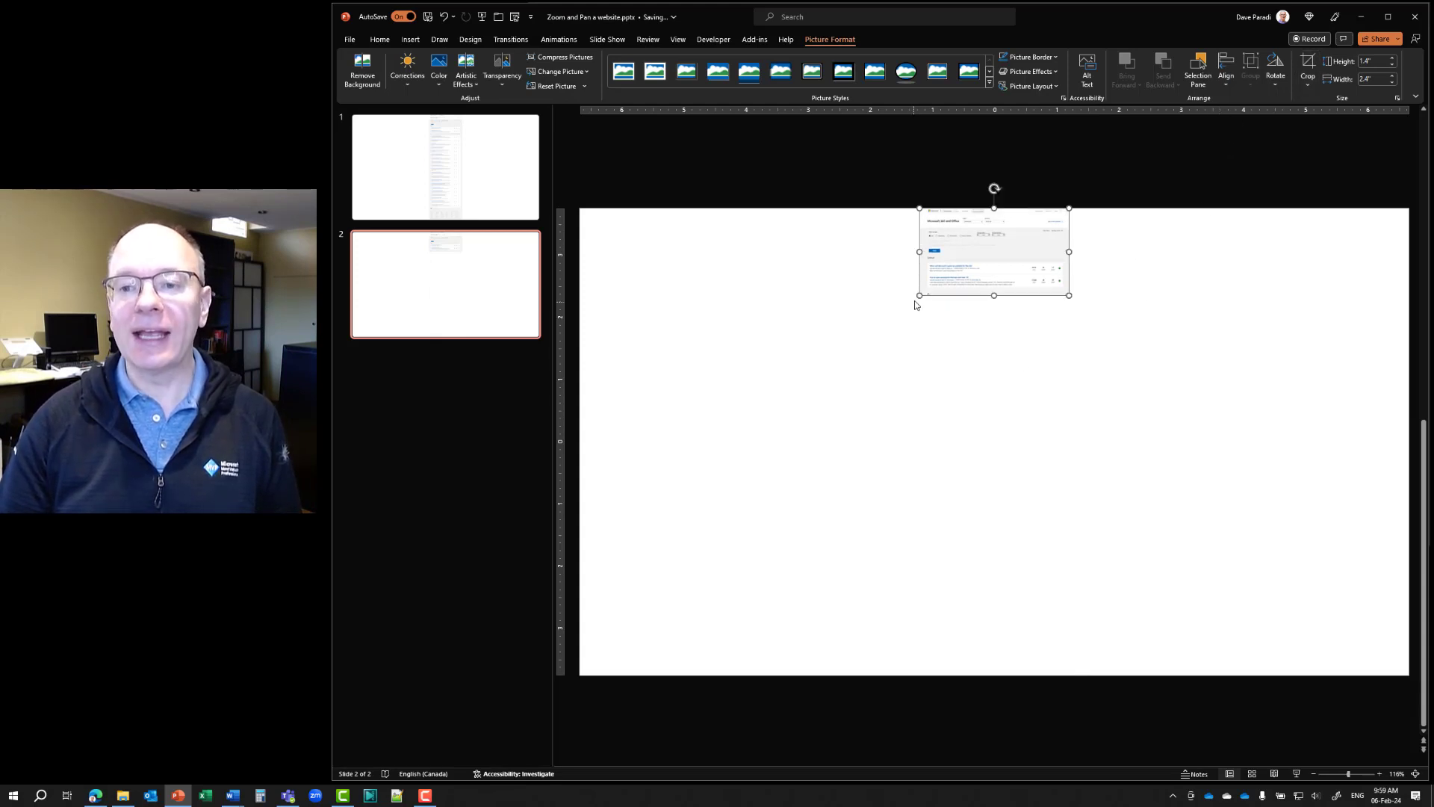
Enlarge the cropped picture on slide 2 to about 12 inches wide and extend its lower crop edge to about 7.3 inches high
left_click_drag(919, 296, 637, 468)
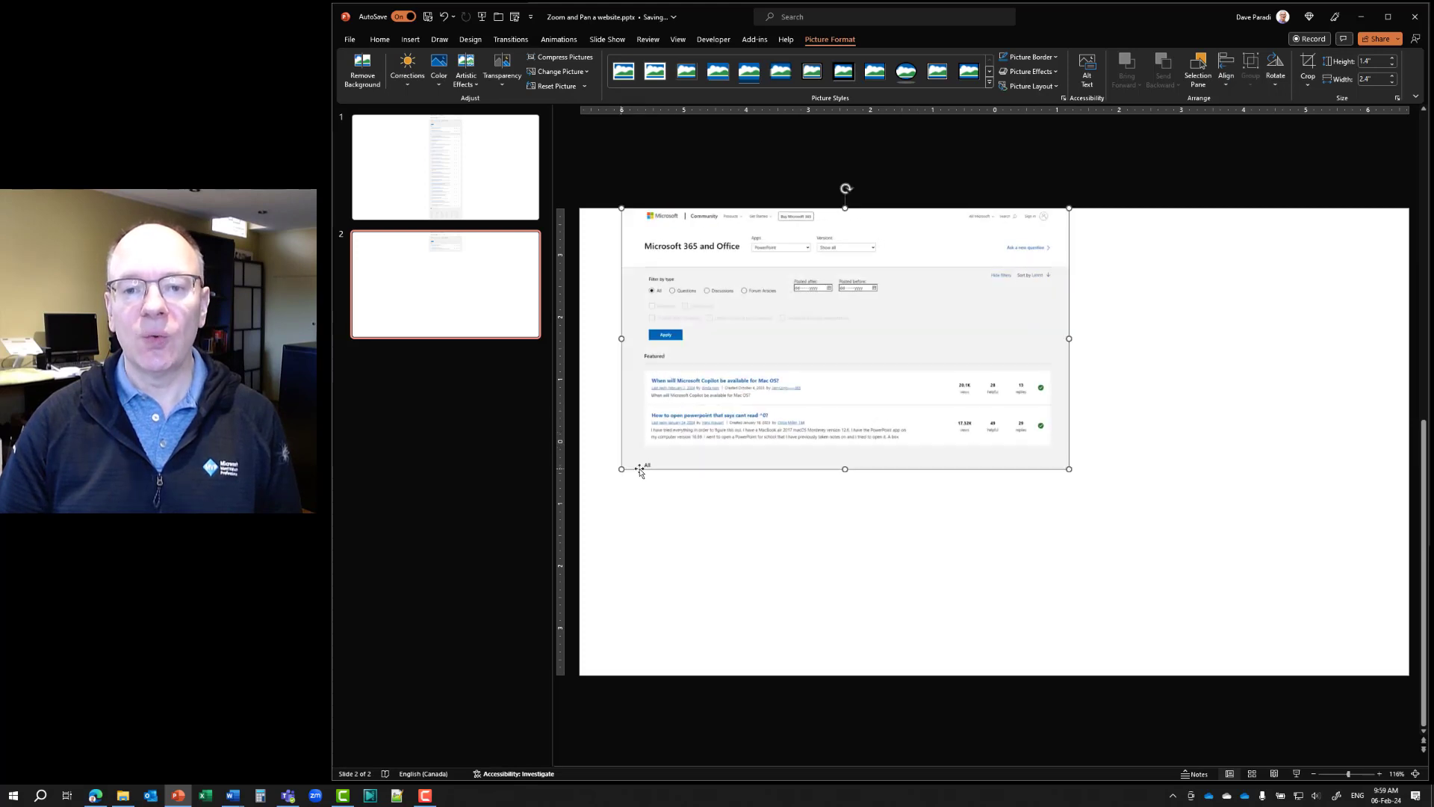
left_click_drag(1074, 473, 1370, 567)
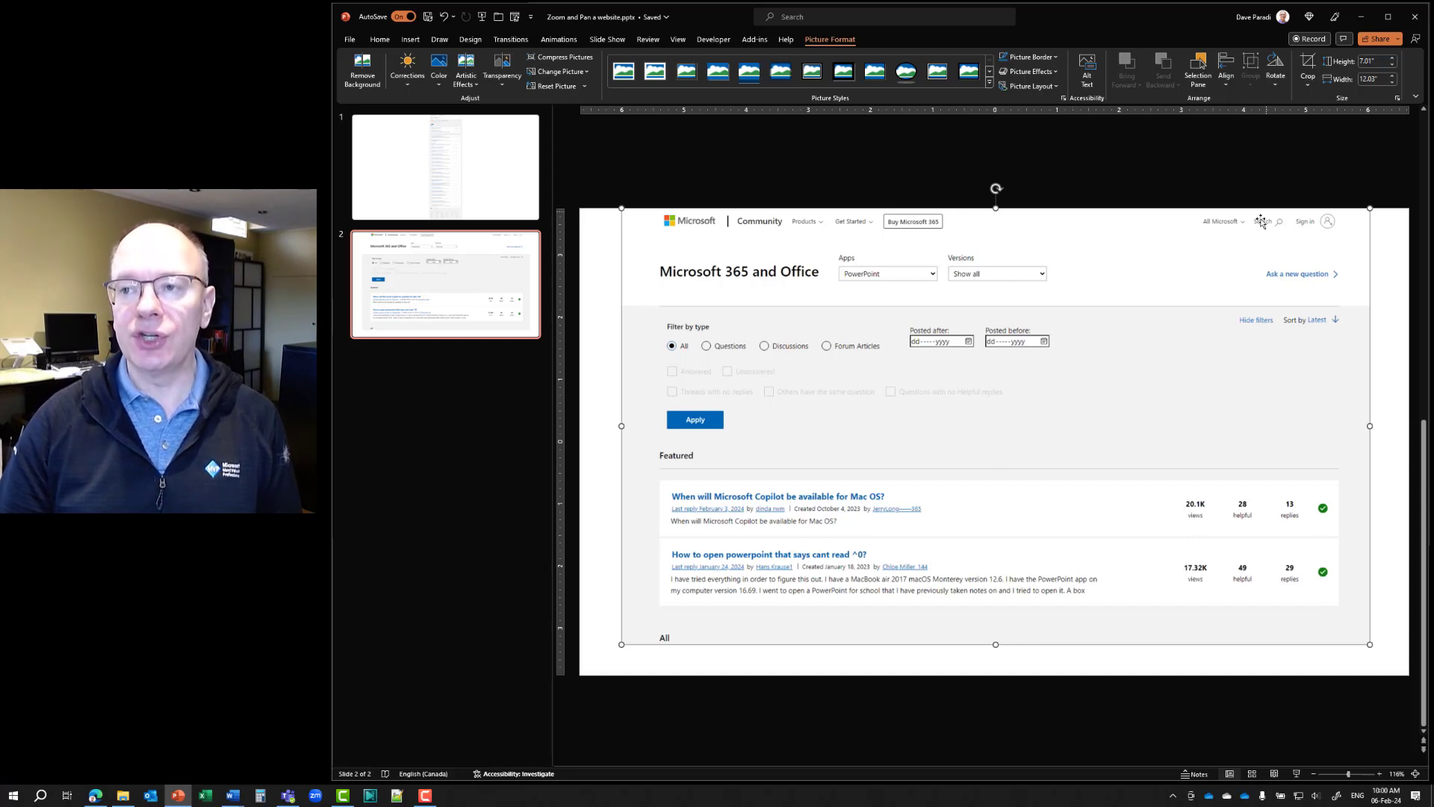
left_click(1307, 67)
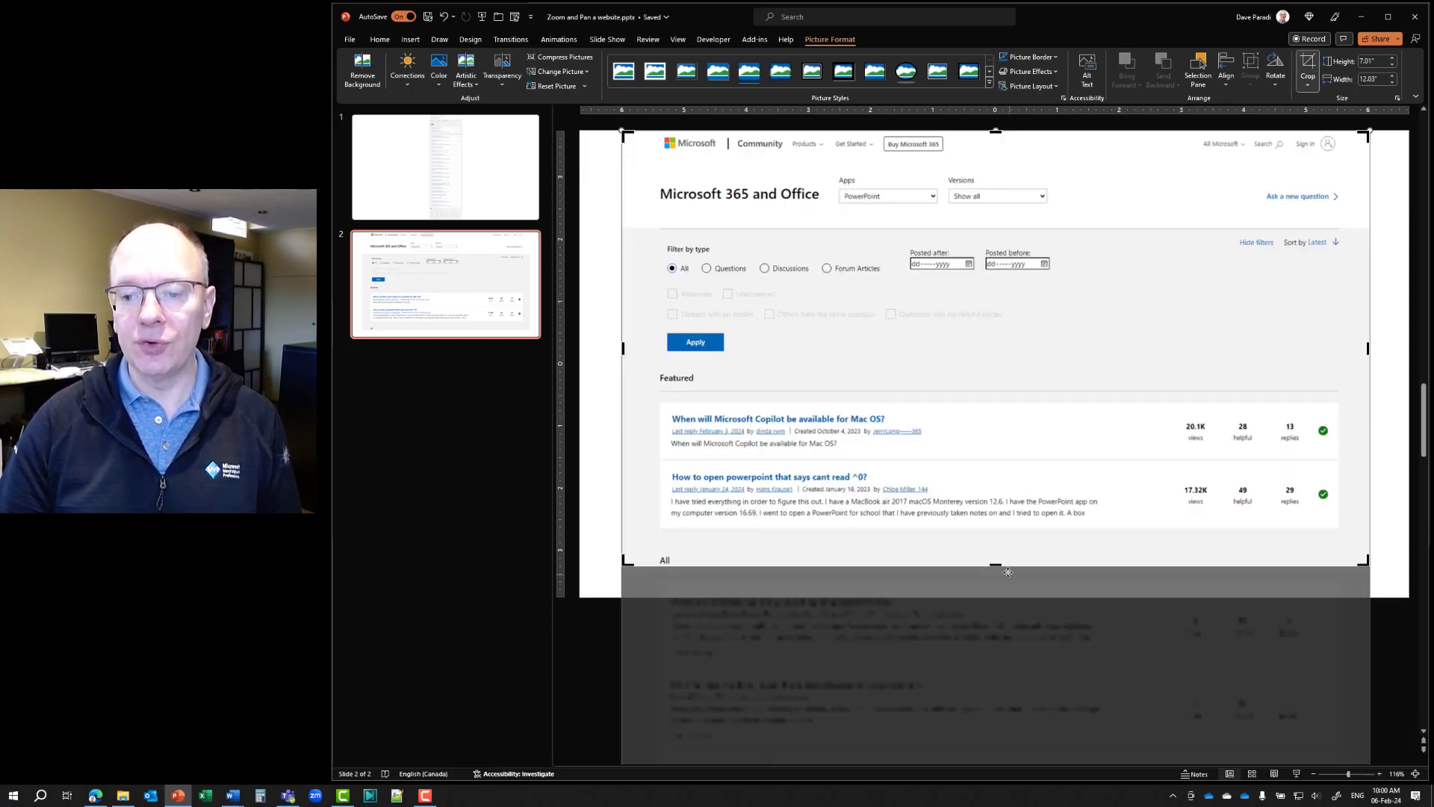
left_click_drag(996, 565, 997, 660)
left_click(1306, 67)
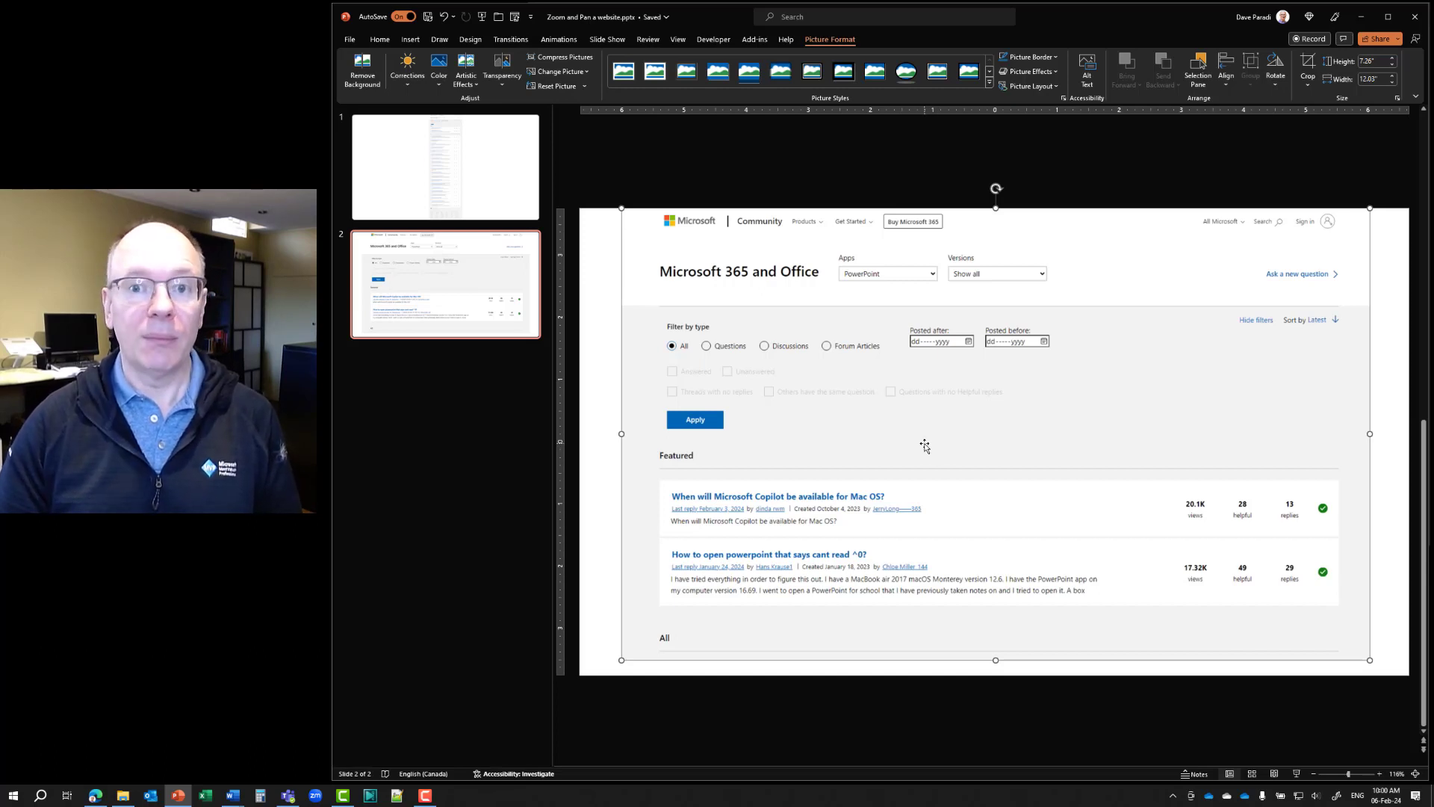
Apply the Morph transition to slide 2 and duplicate that slide
left_click(511, 40)
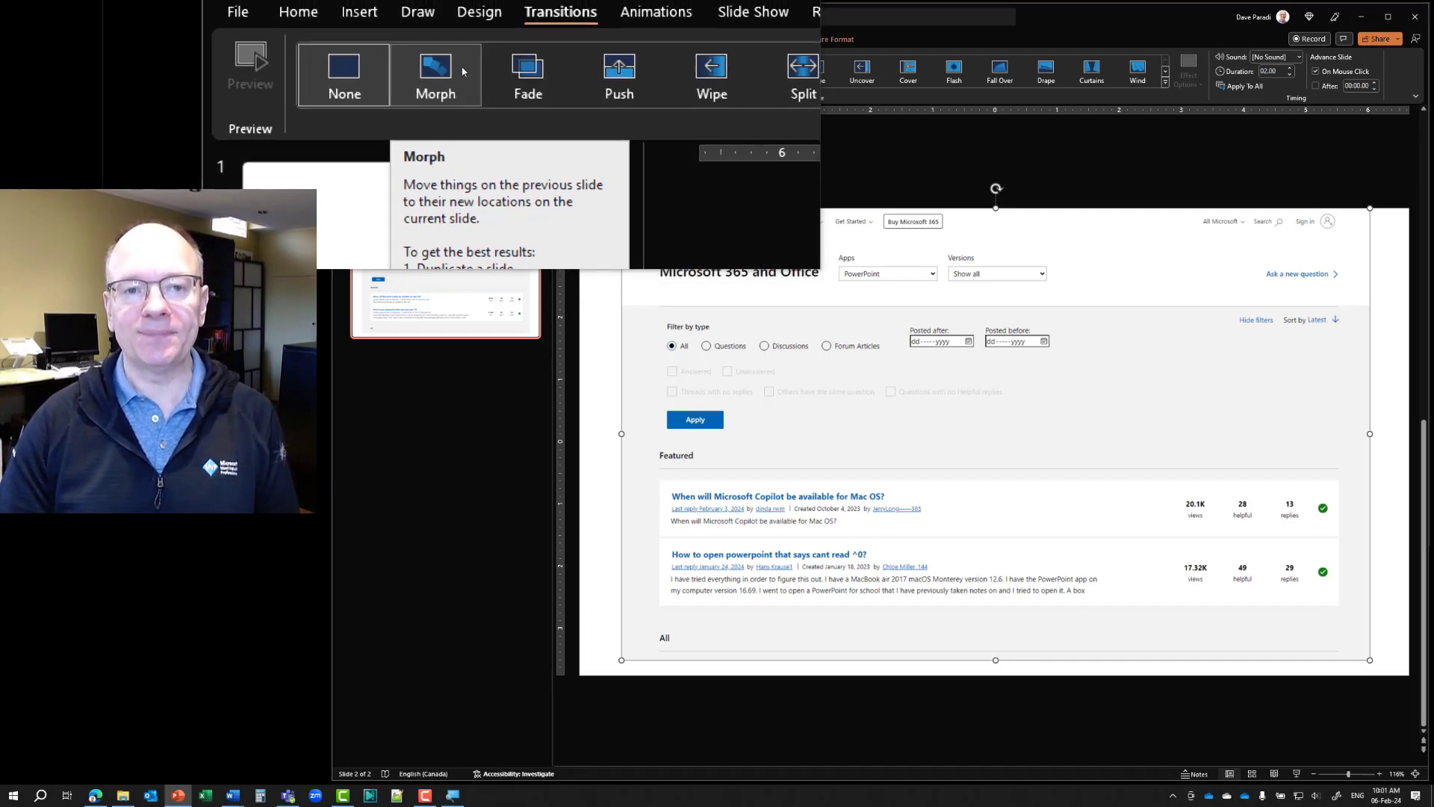
left_click(463, 72)
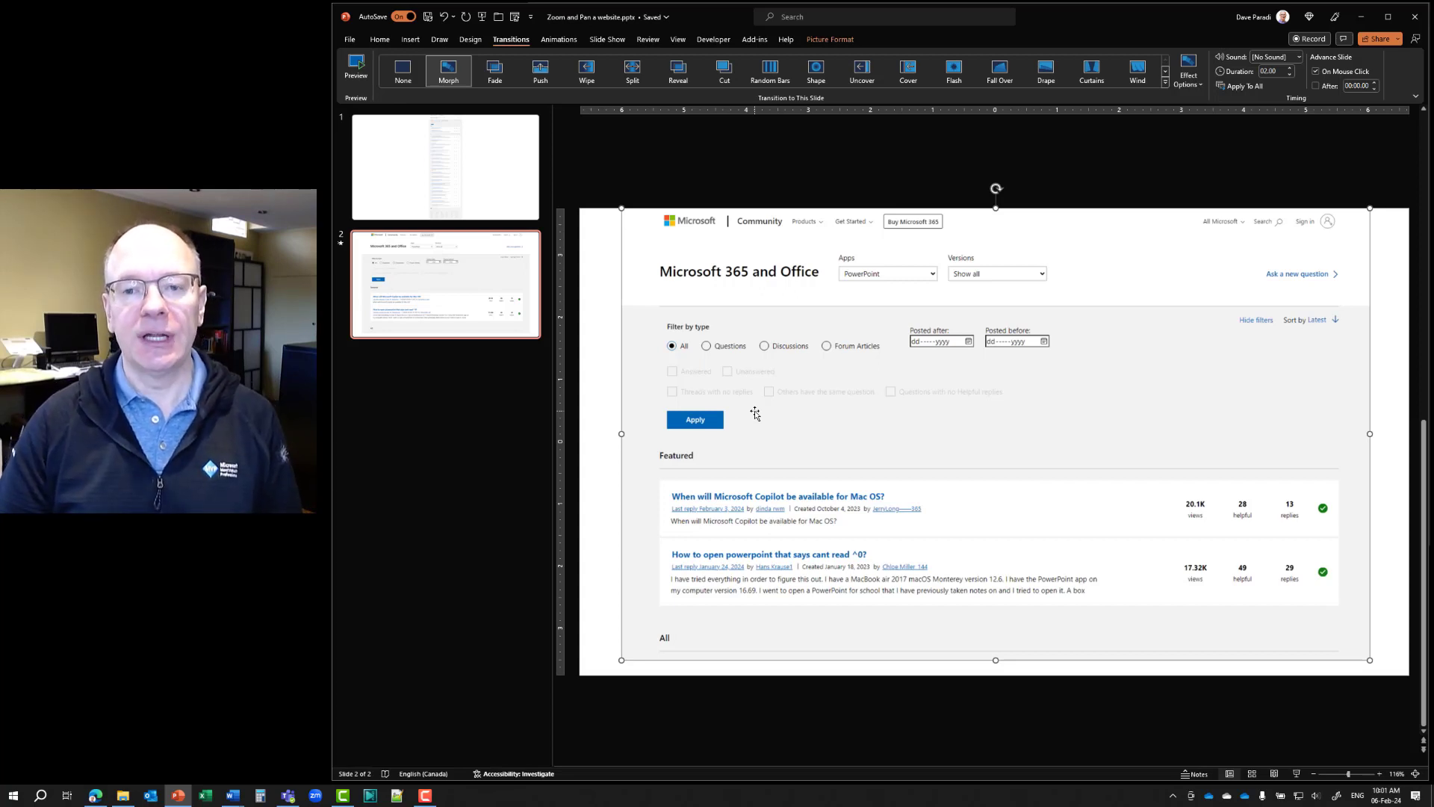
left_click(609, 402)
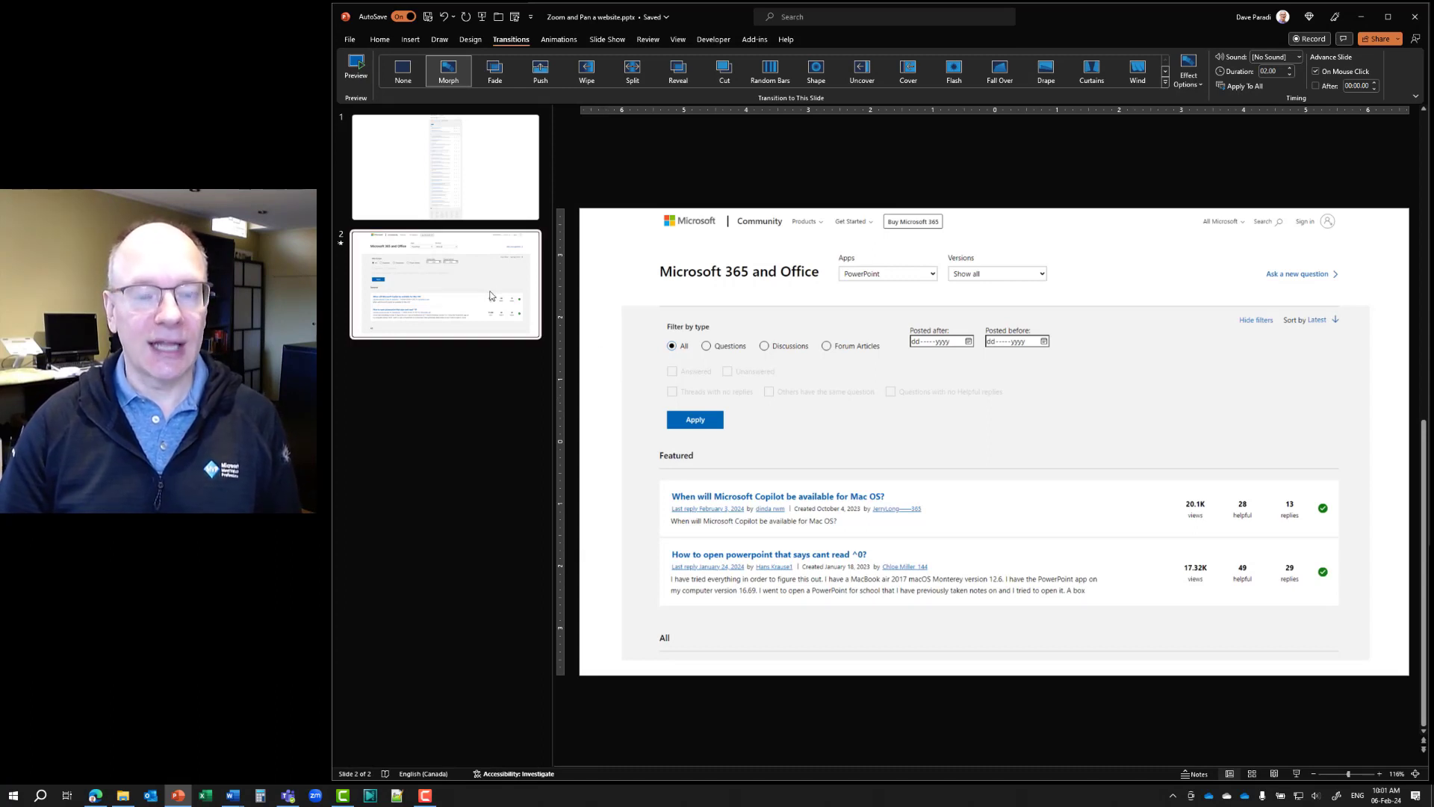
key("ctrl+d")
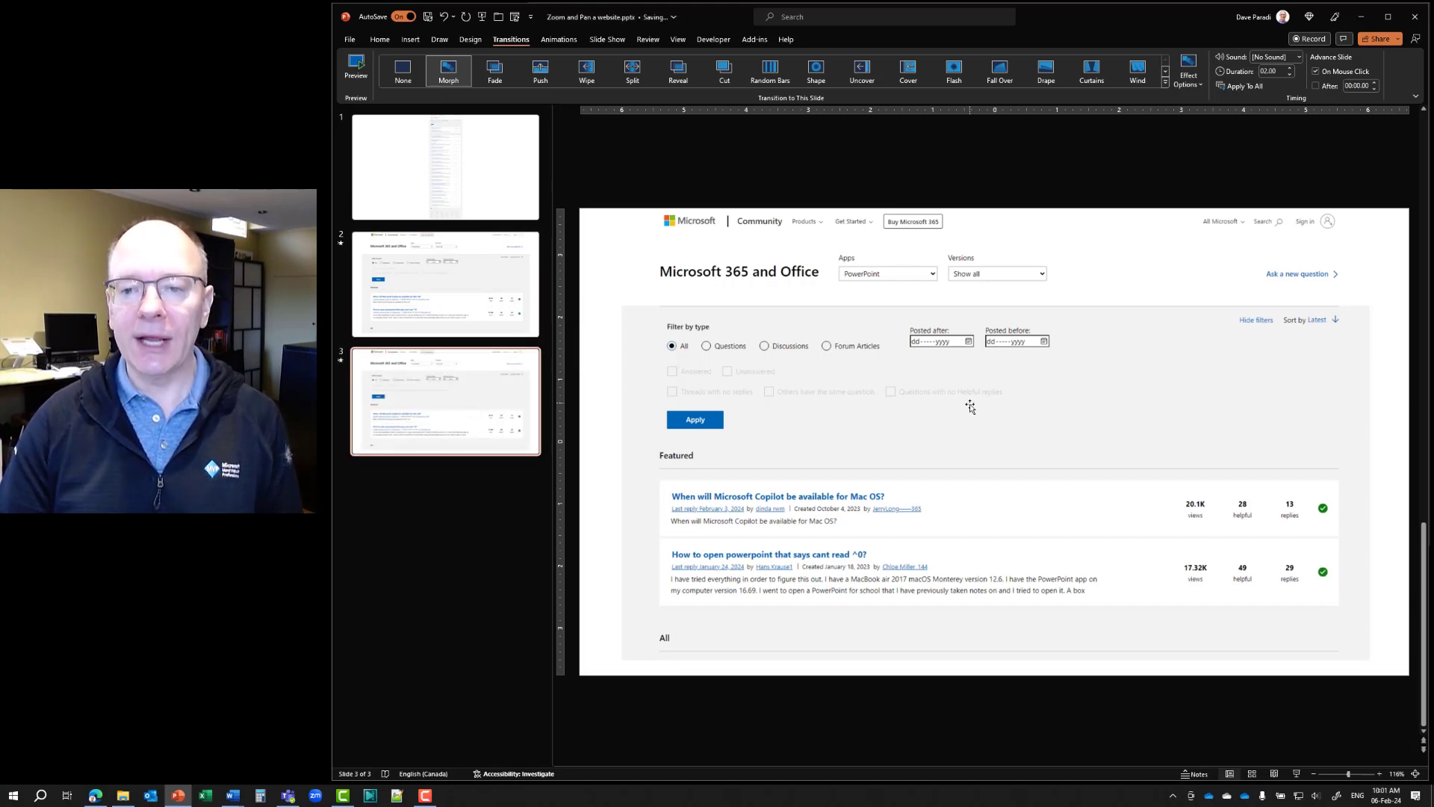
On slide 3, shift the picture upward inside its crop frame so the frame starts at the All section of posts
left_click(948, 422)
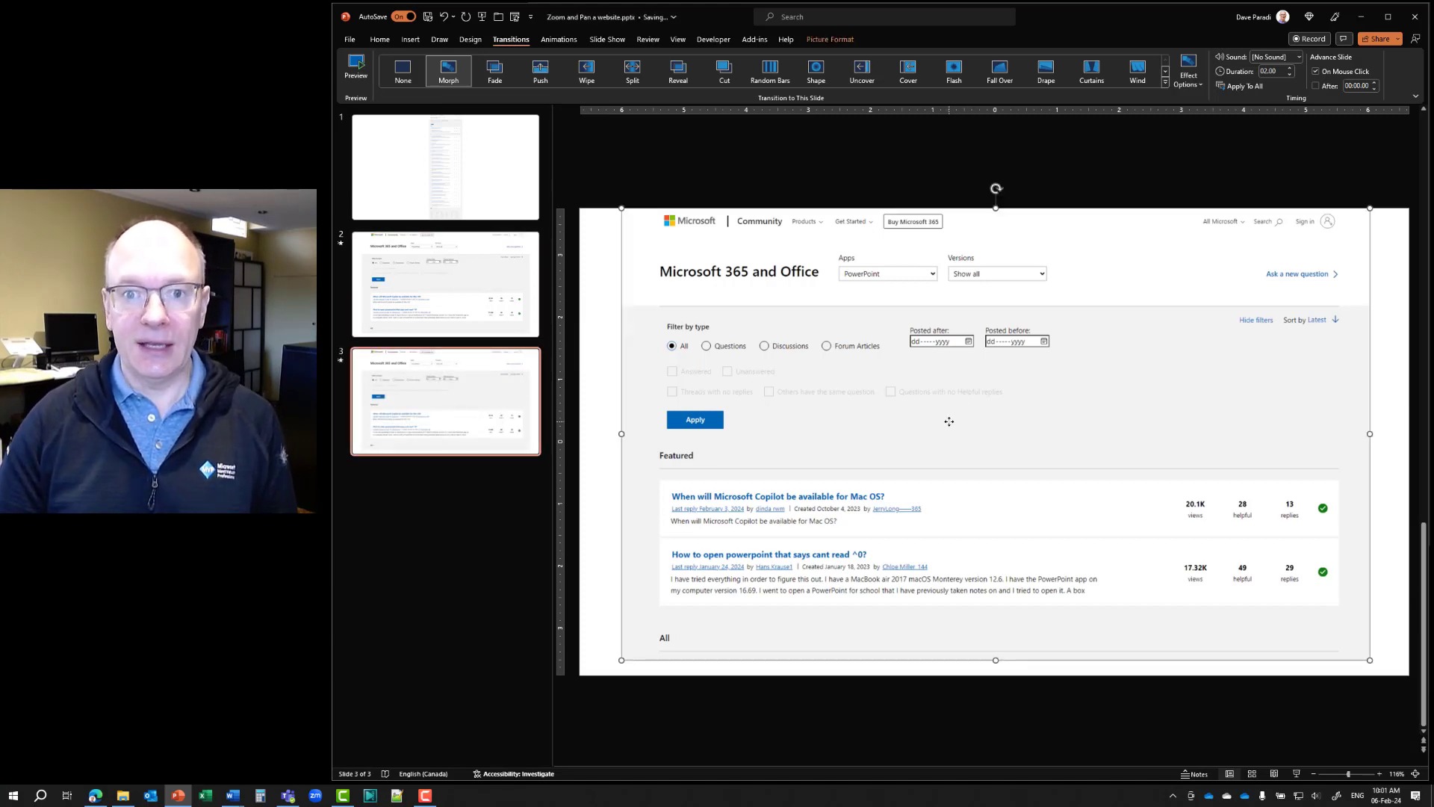
left_click(830, 39)
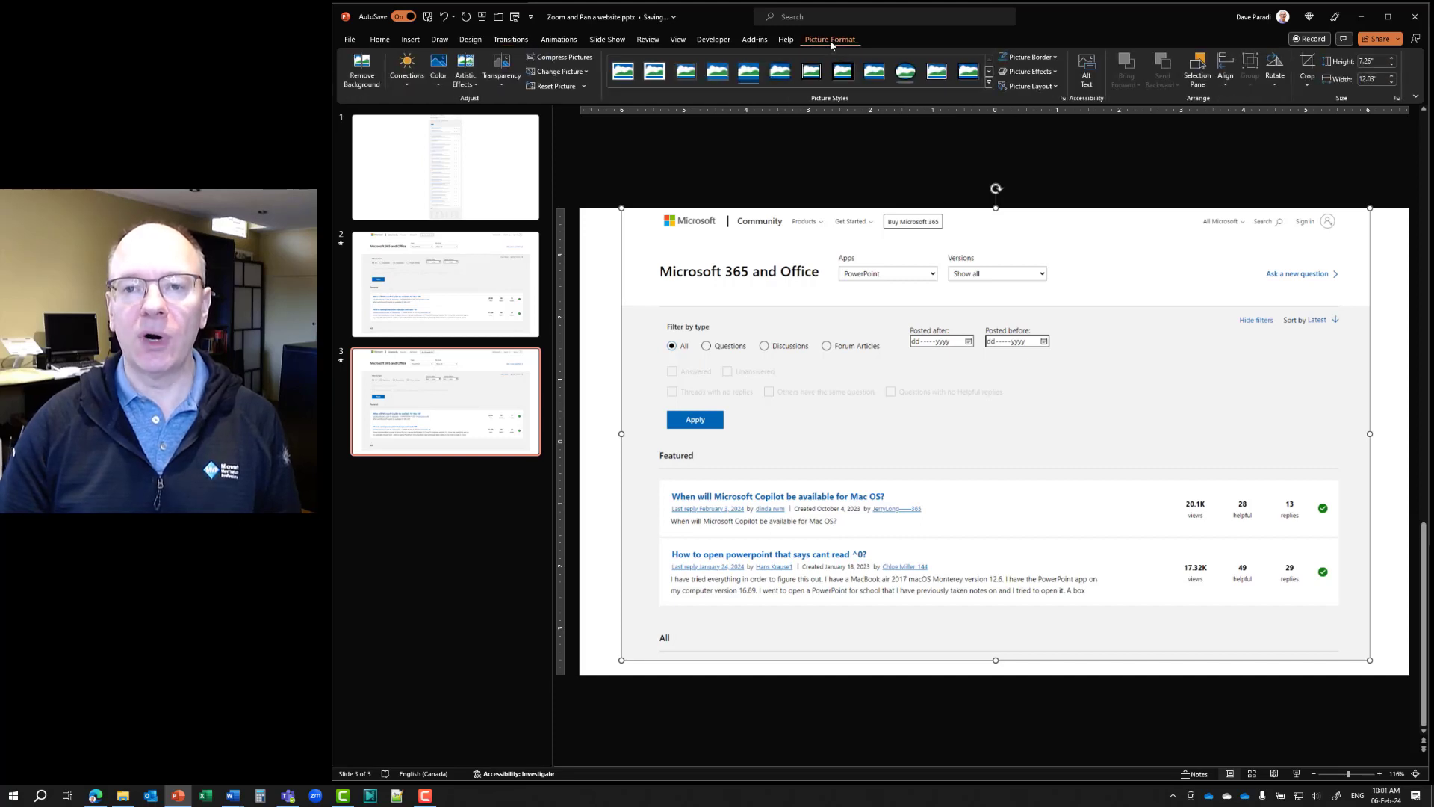
left_click(1312, 63)
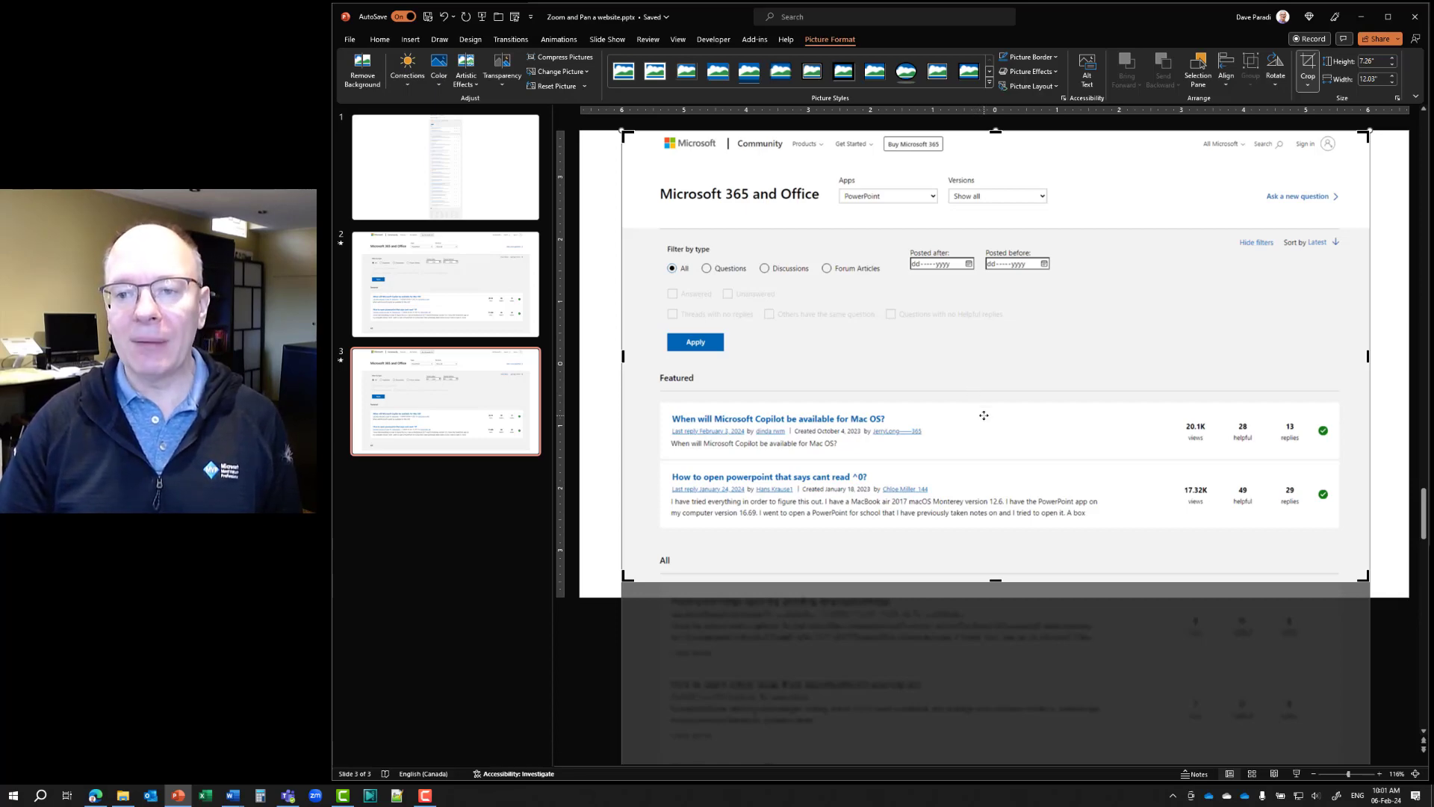
left_click_drag(979, 433, 992, 253)
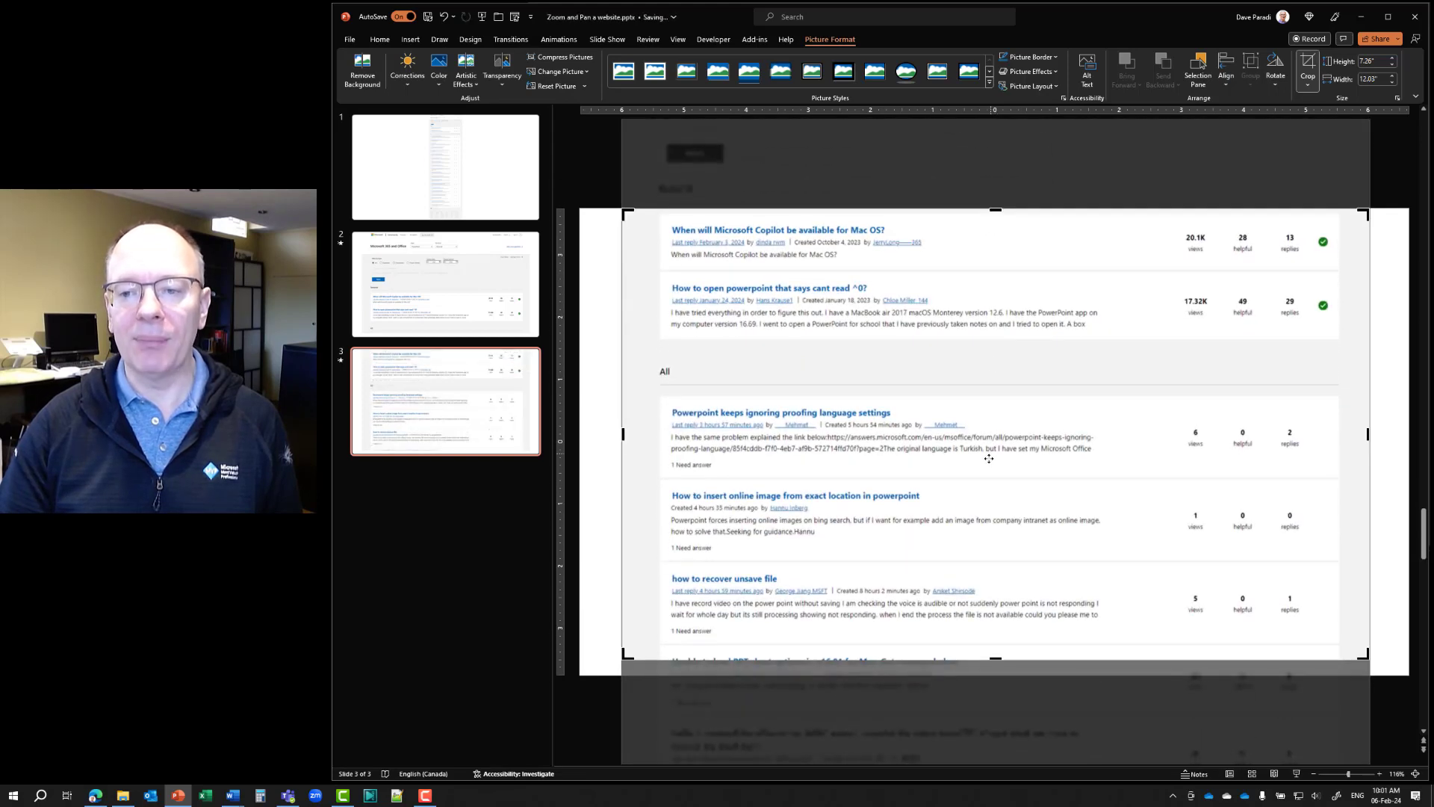
left_click_drag(980, 476, 996, 329)
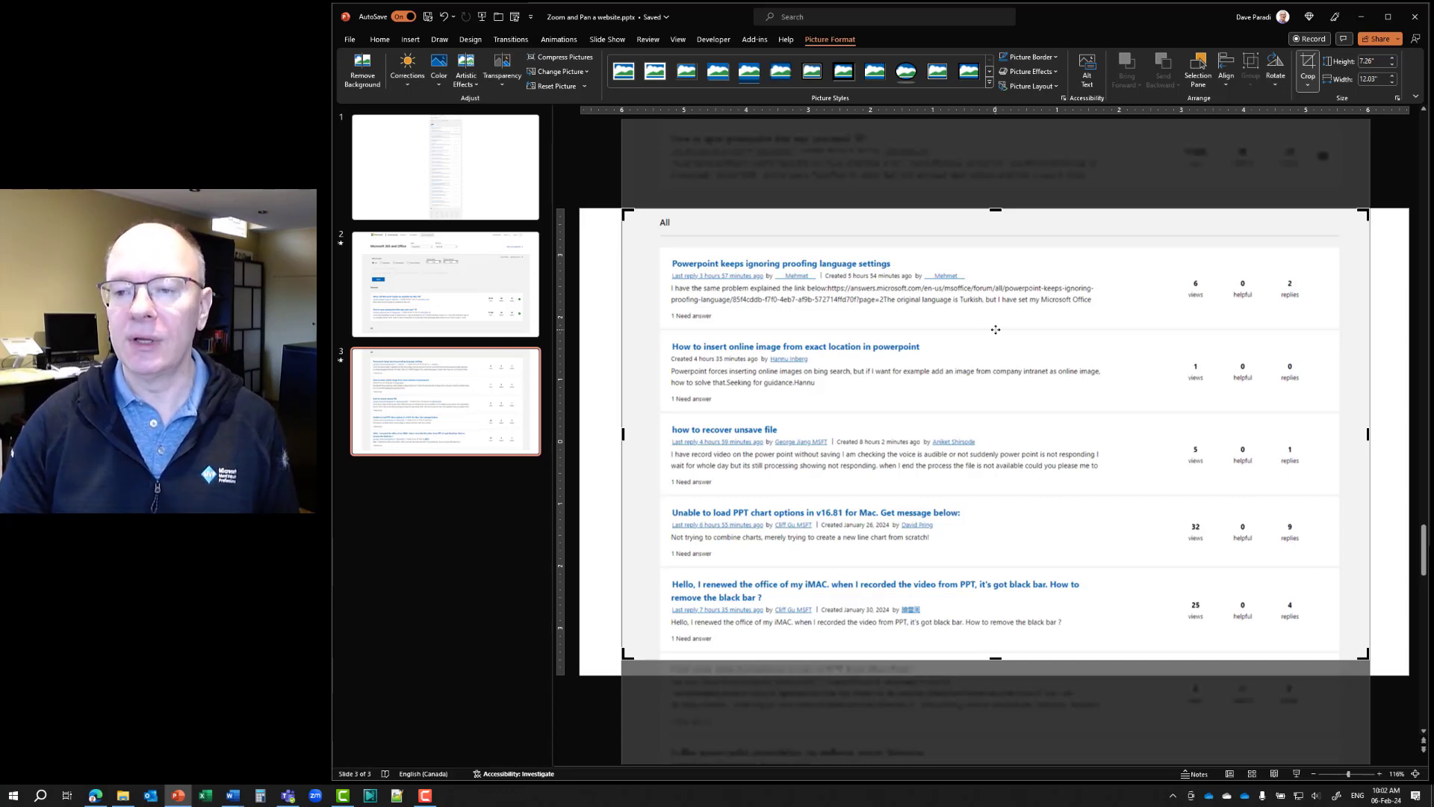
left_click(1308, 64)
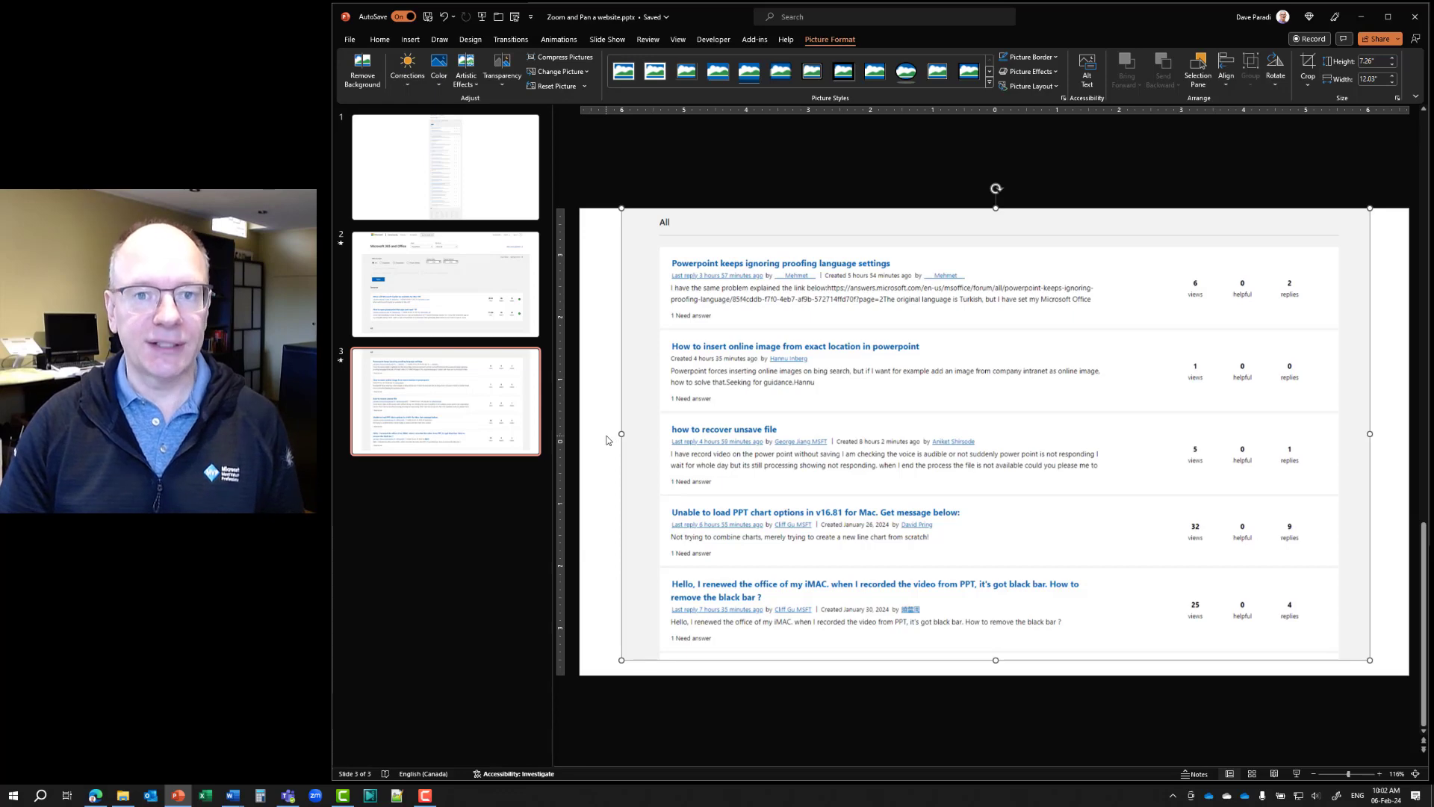
Check slide 3's transition, play the presentation in Reading View from slide 1 through slide 3, and exit the playback
left_click(512, 39)
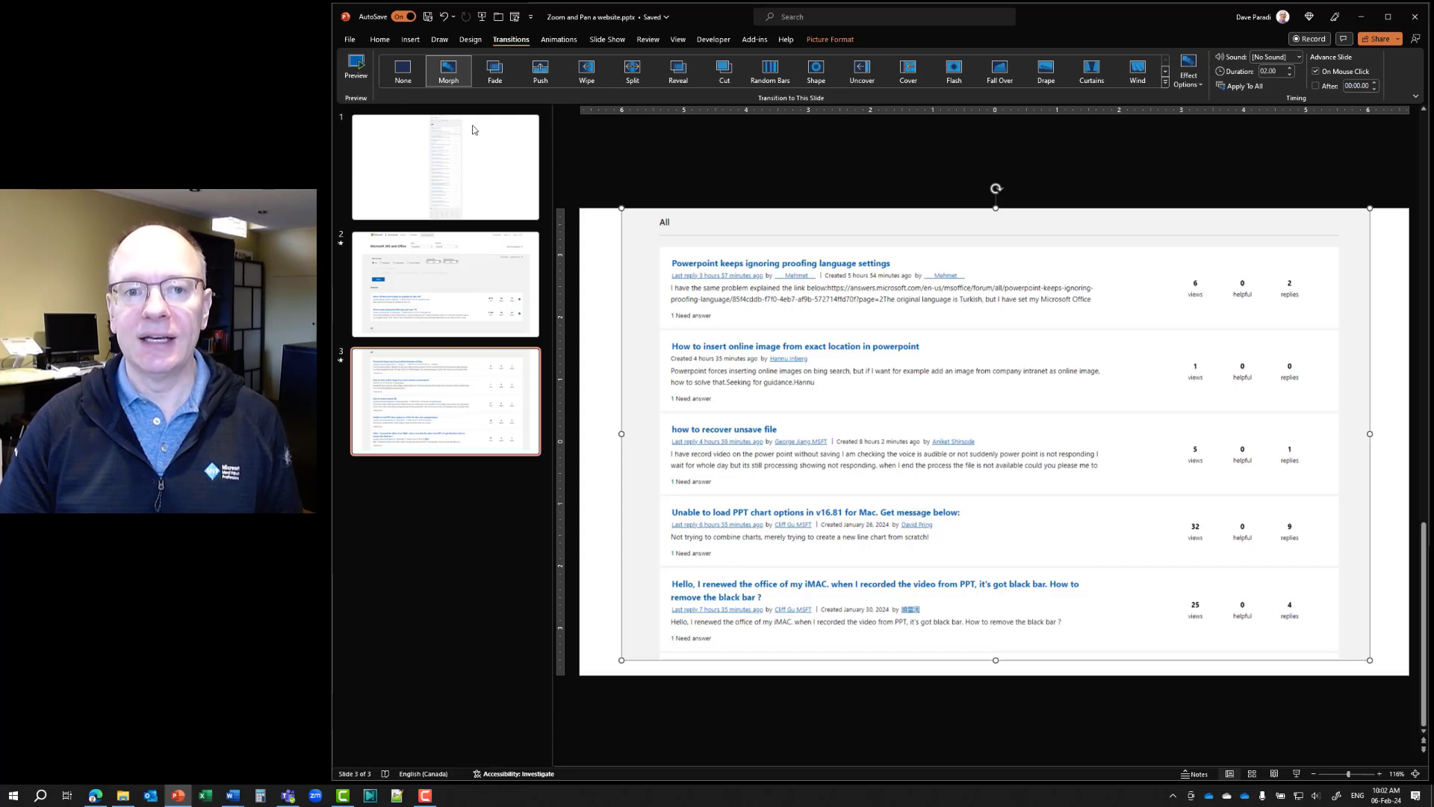
left_click(494, 166)
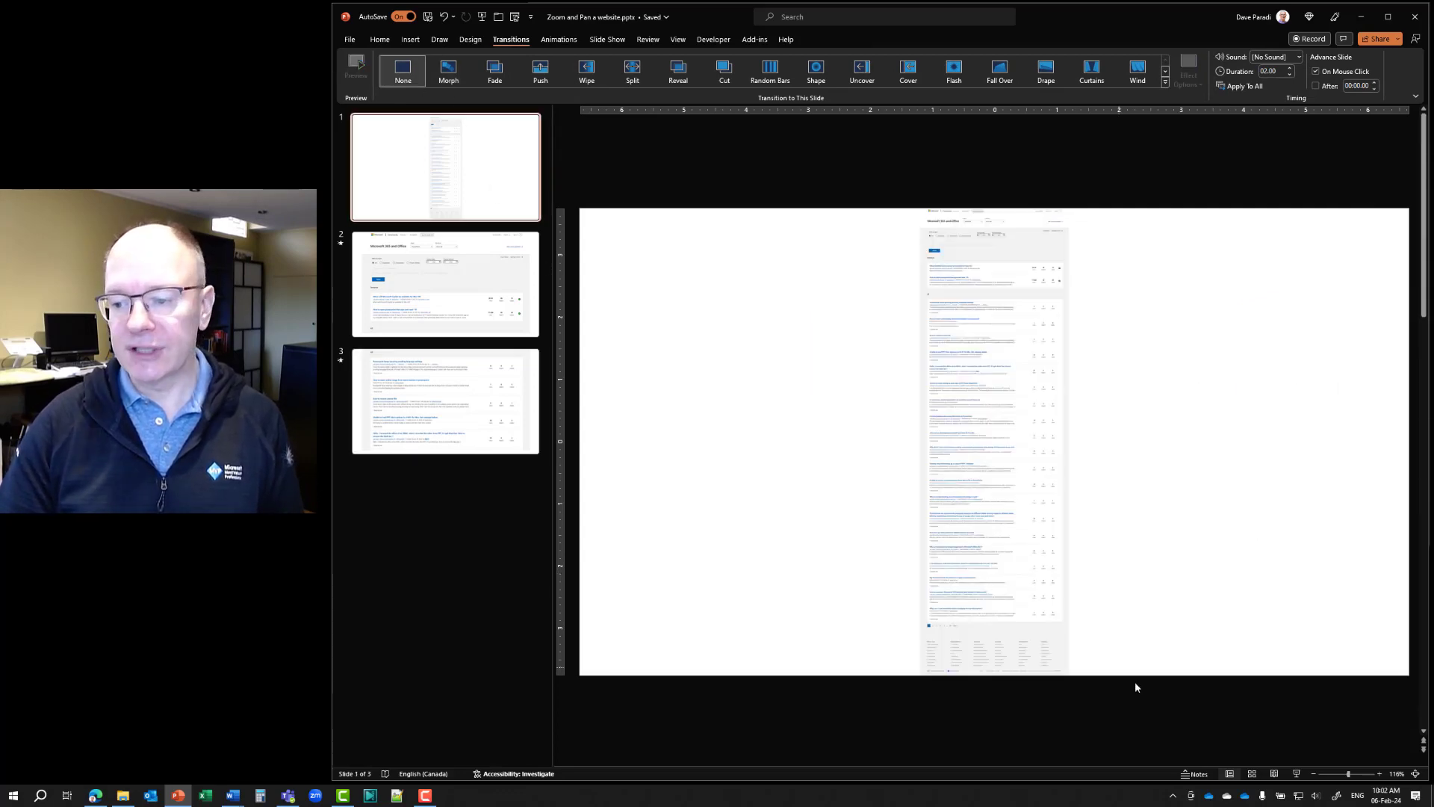
left_click(1274, 774)
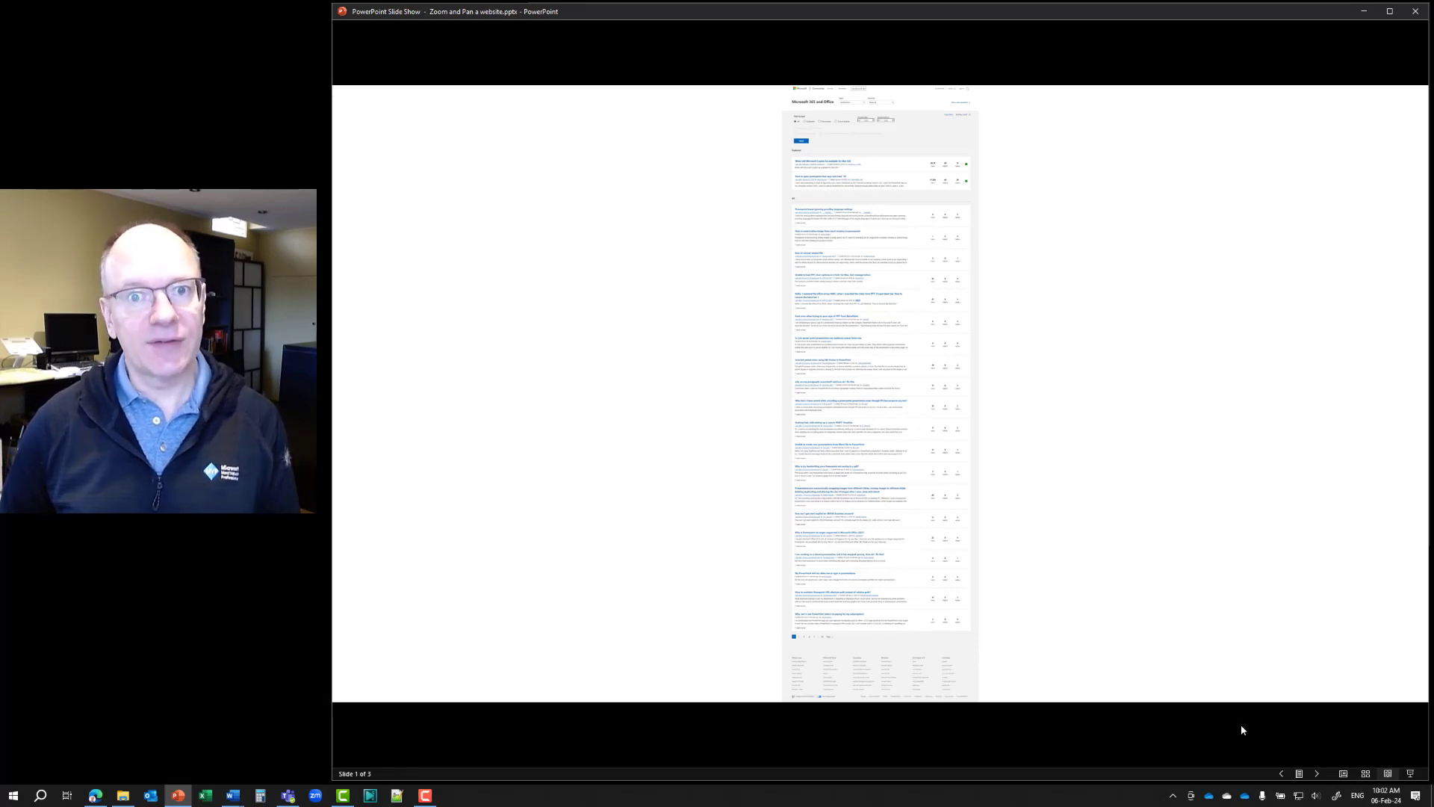
left_click(1241, 730)
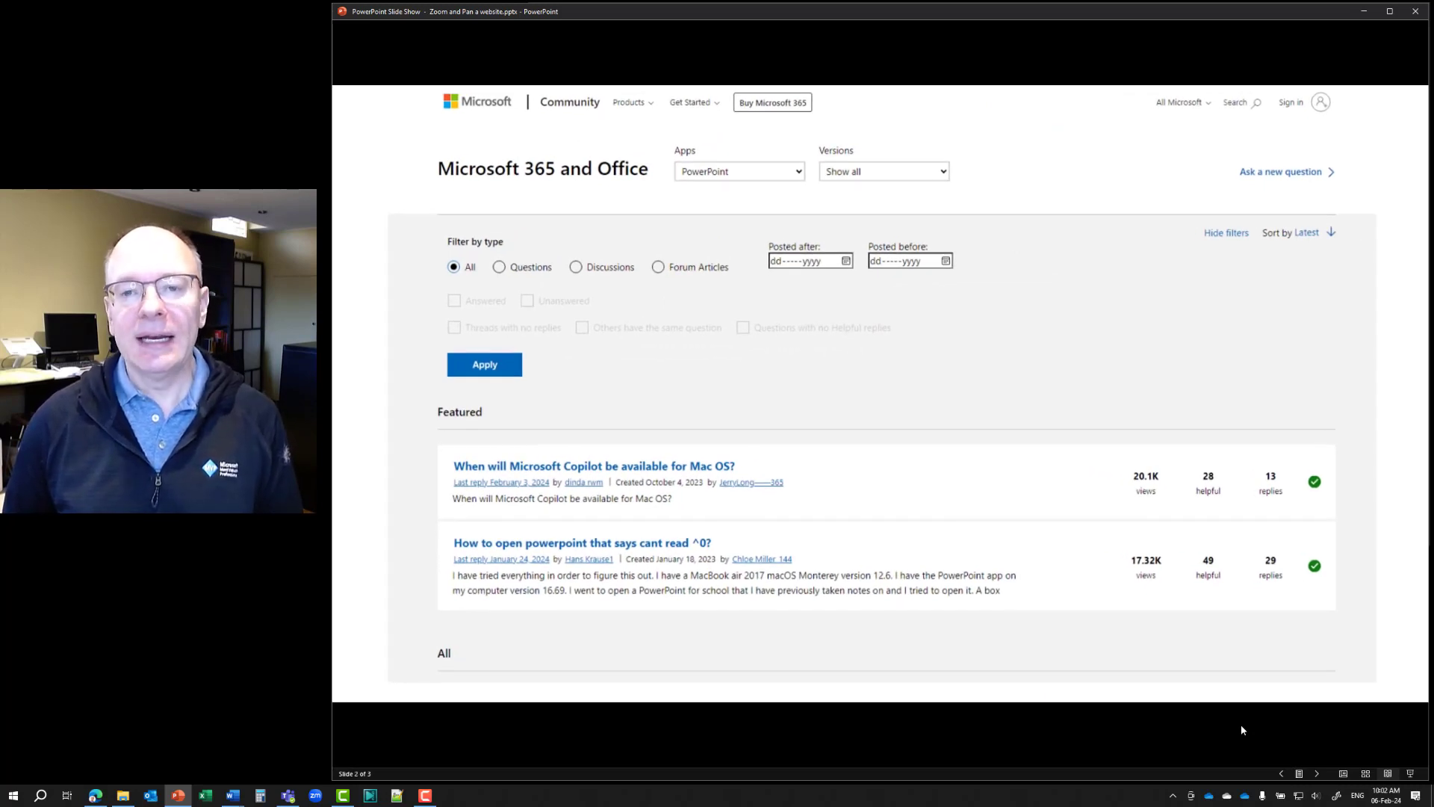
left_click(1242, 729)
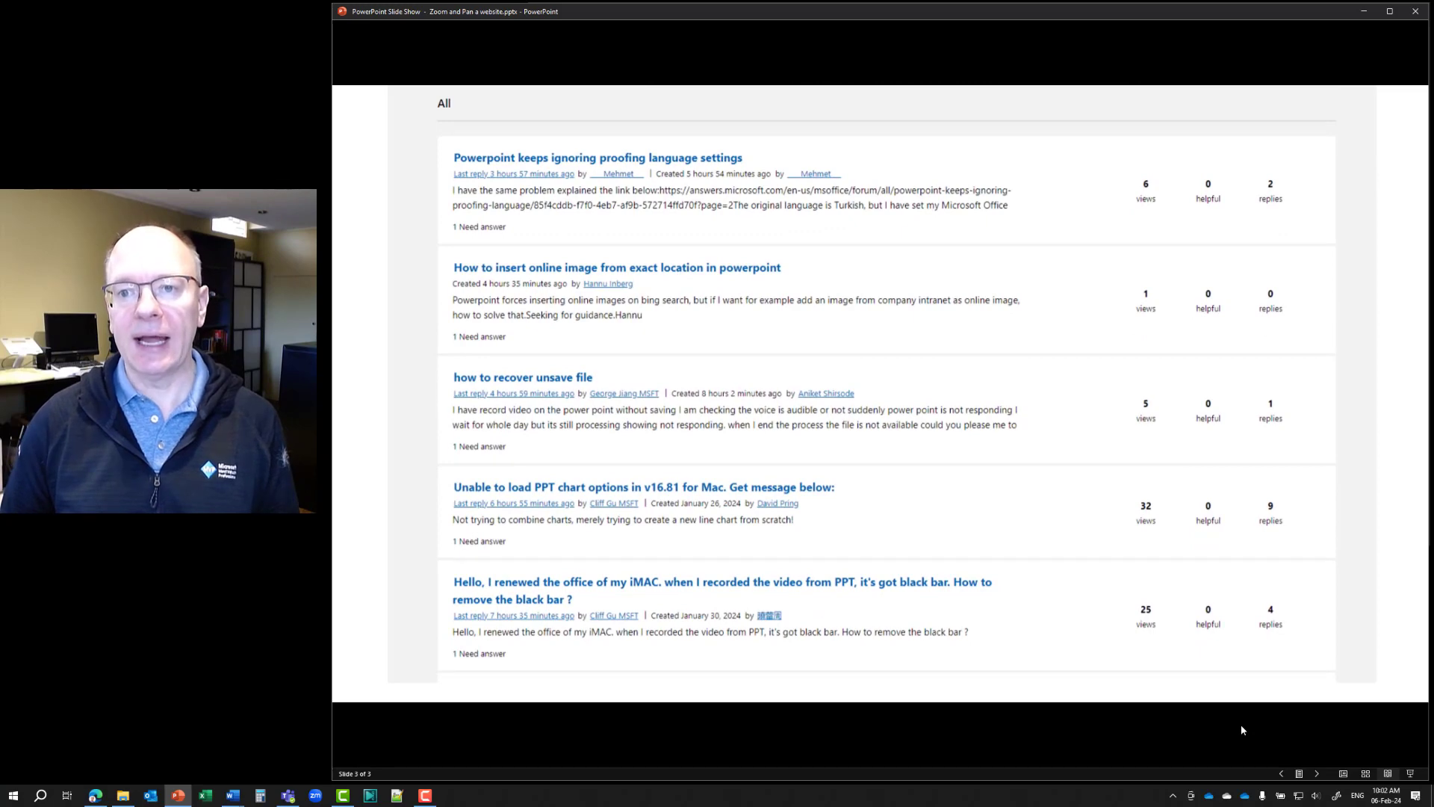
key("Escape")
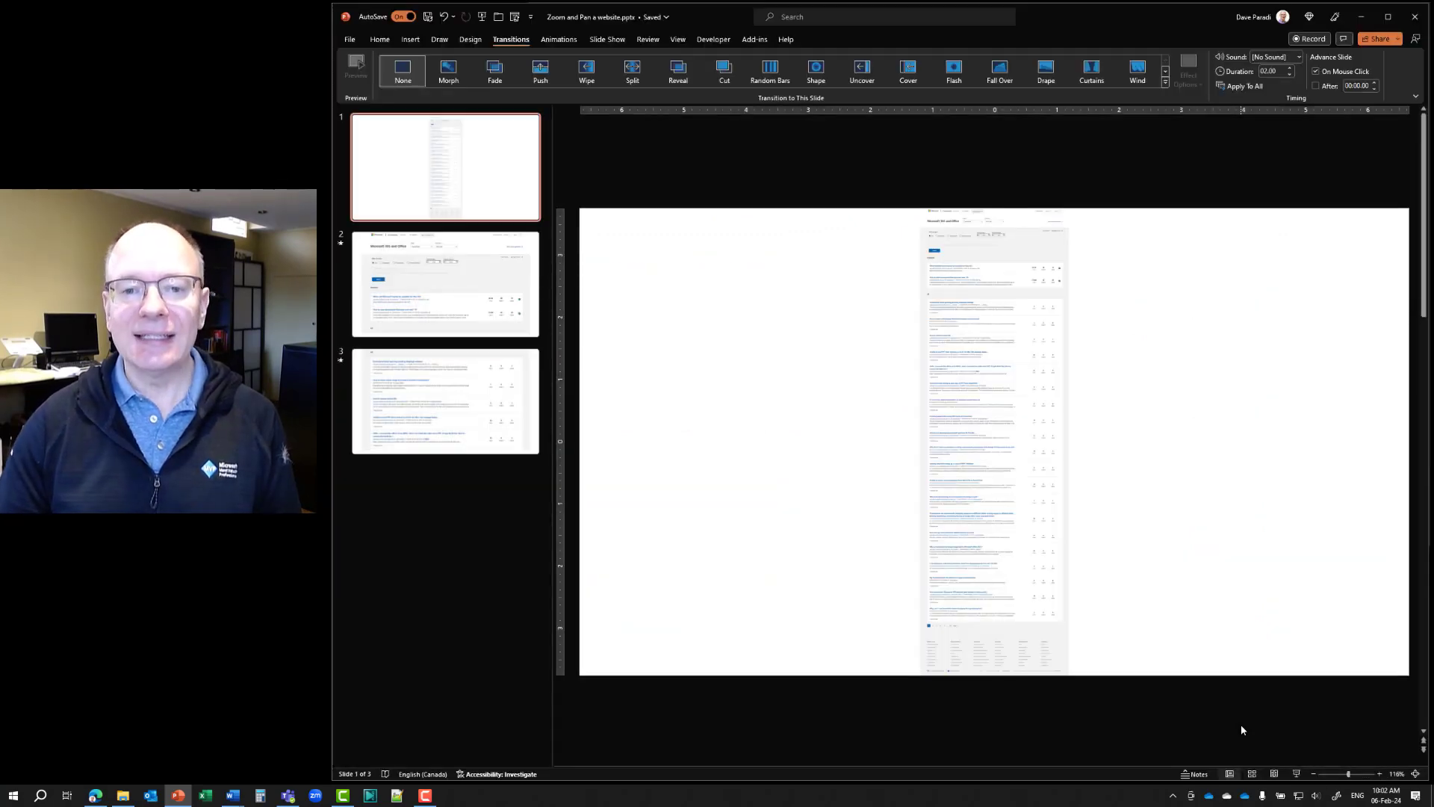